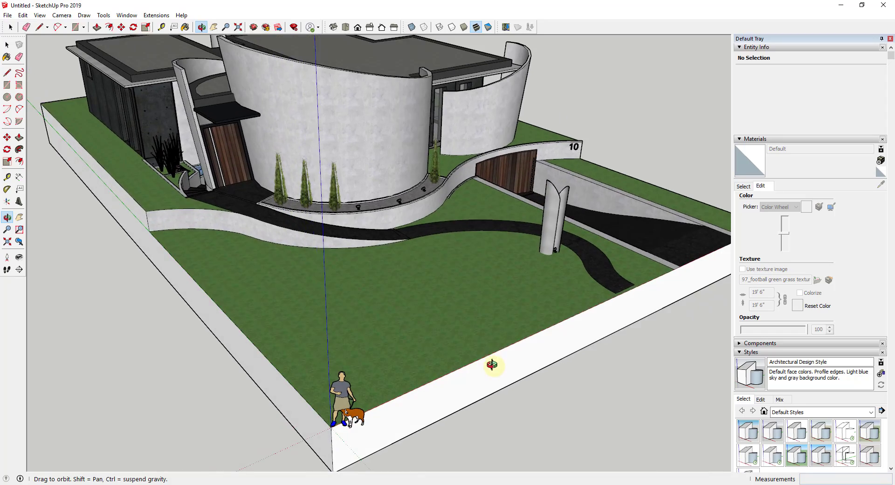
Step: Select the villa component and sample the Vegetation_Grass_Artificial material from the front lawn
scroll(447, 334, down, 2)
scroll(410, 356, up, 5)
scroll(470, 293, down, 5)
key(space)
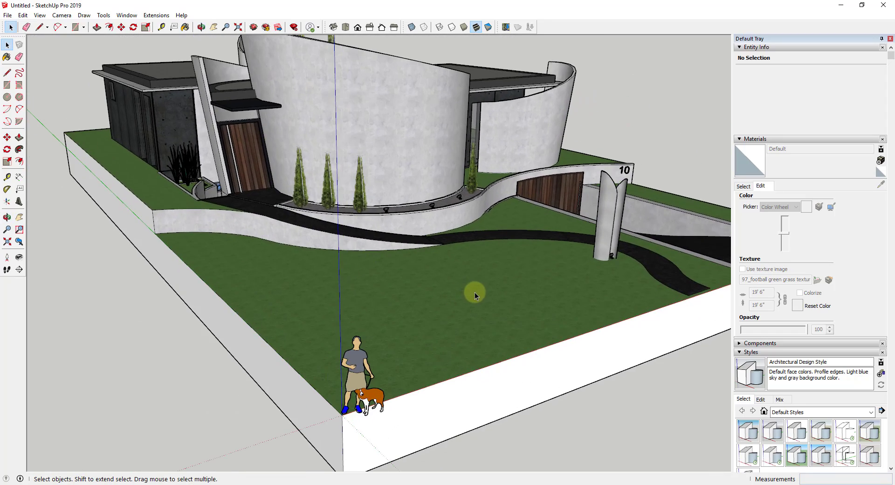
click(475, 292)
click(743, 186)
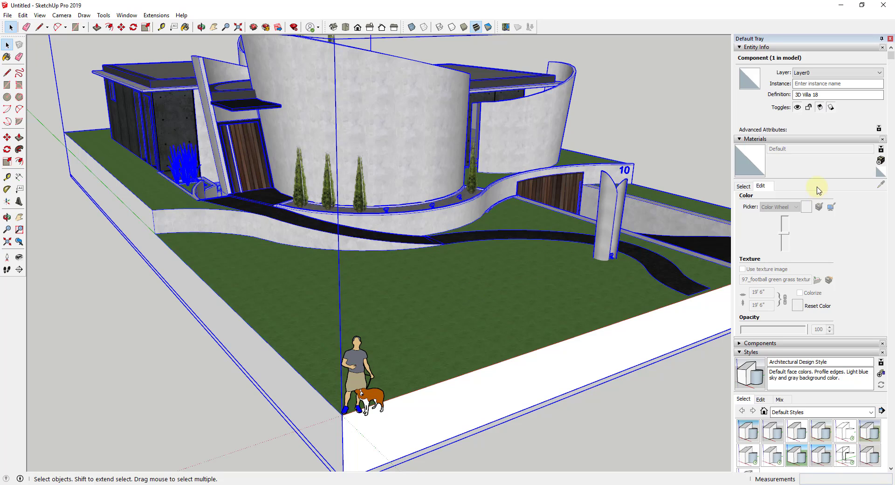
click(880, 186)
click(467, 286)
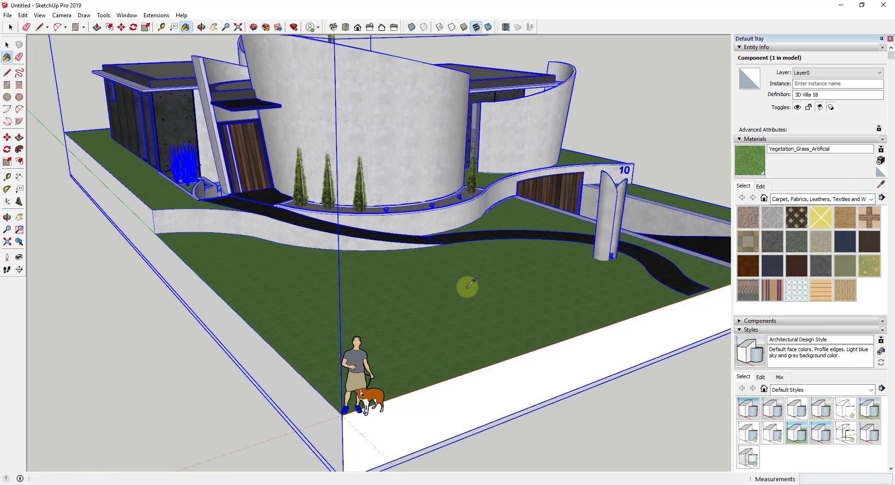
click(747, 163)
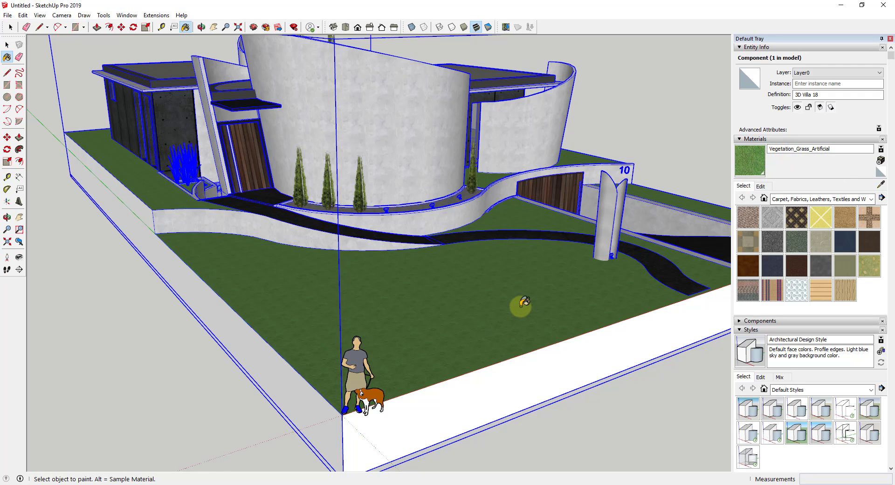
Step: Examine the repeating pattern of the lawn's grass texture up close and from farther away
middle_drag(514, 308, 525, 265)
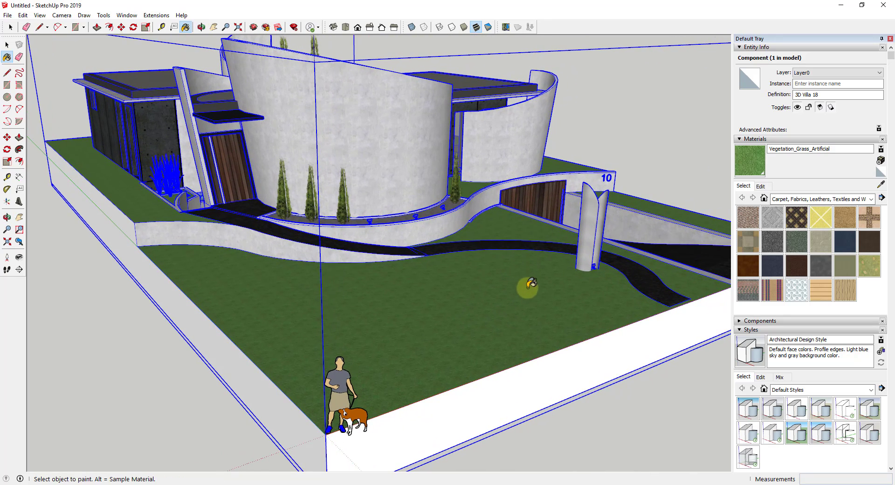
key(space)
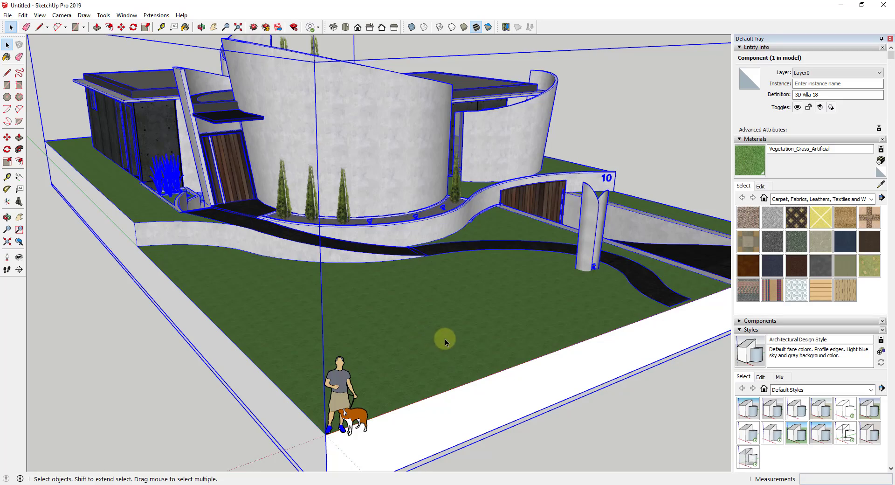
scroll(445, 339, up, 10)
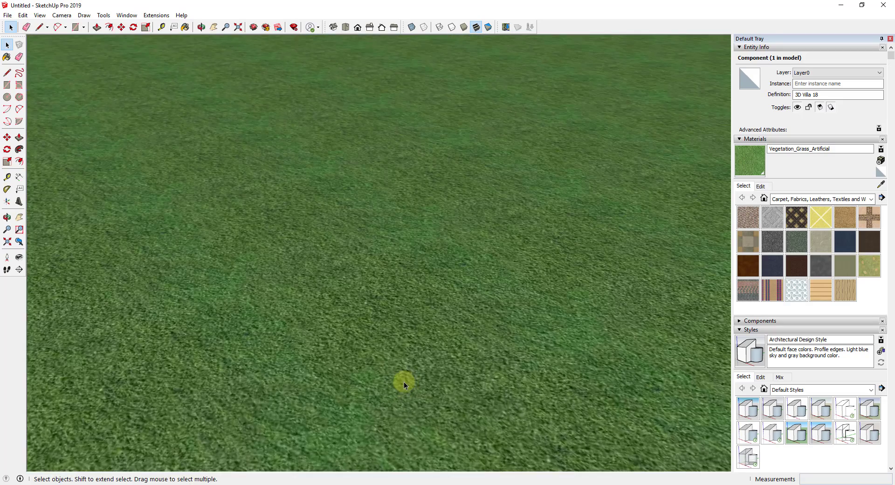
scroll(403, 380, down, 8)
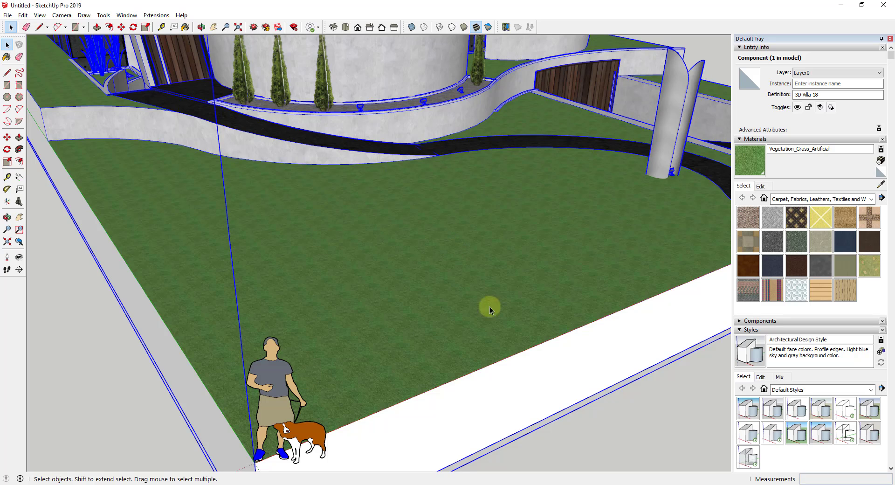
scroll(489, 306, down, 3)
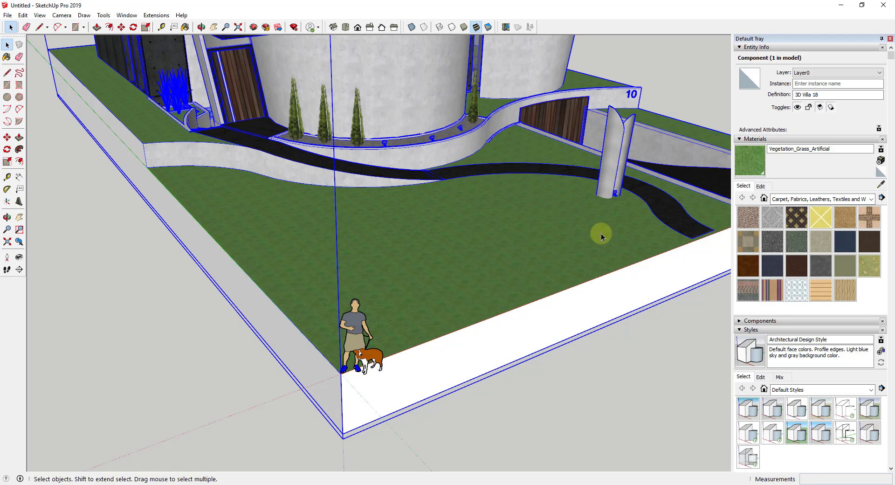
scroll(550, 218, down, 1)
scroll(550, 217, down, 1)
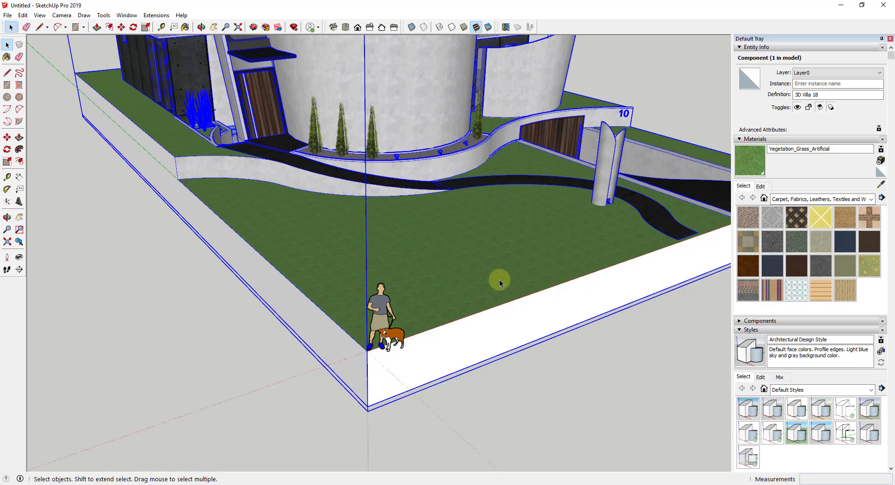
middle_click(546, 234)
middle_drag(525, 222, 500, 253)
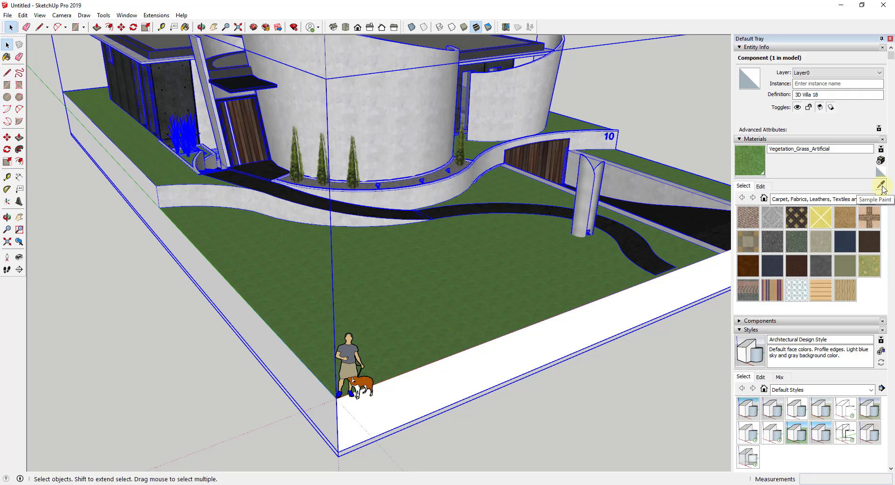
Step: Sample the grass material from the front lawn again
click(881, 187)
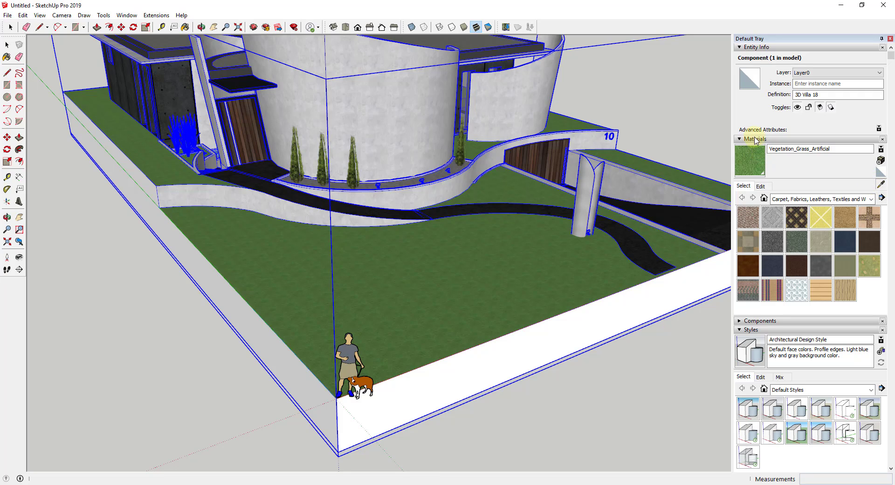
click(880, 185)
click(880, 185)
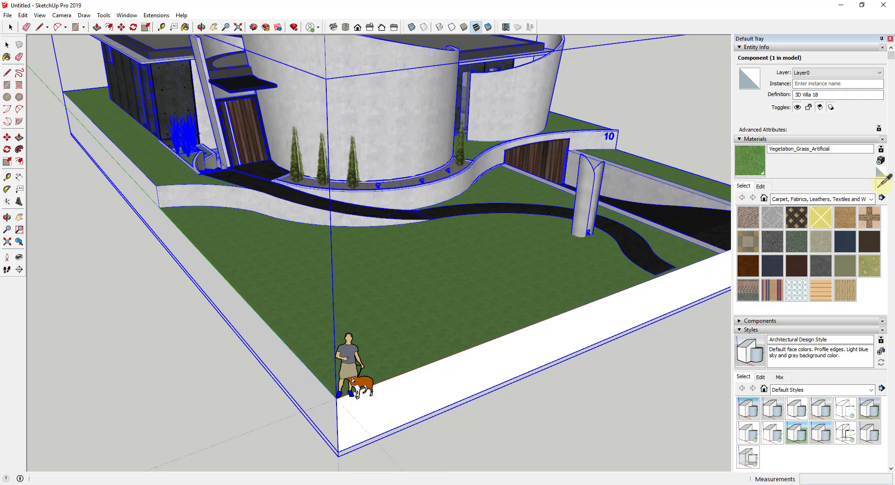
click(478, 290)
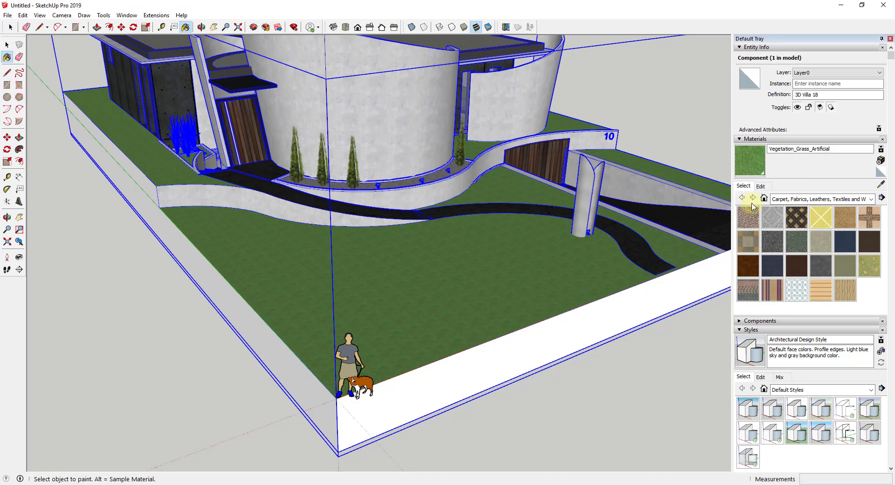
Step: Set the texture width of the Vegetation_Grass_Artificial material to 5'
click(761, 186)
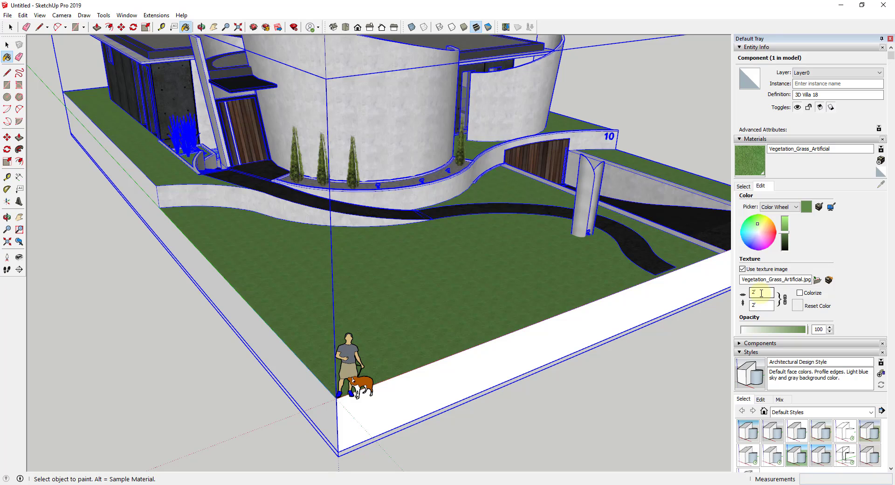
double_click(761, 292)
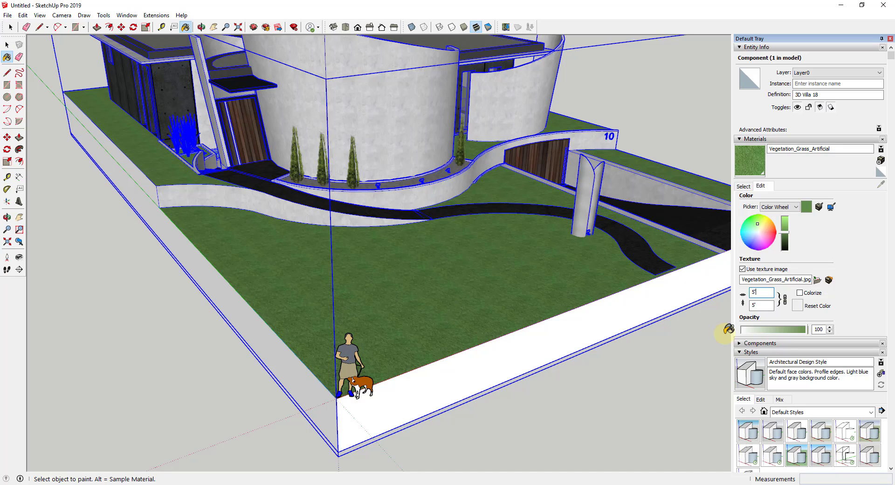
text(5)
key(Tab)
Step: Examine the rescaled grass texture on the front lawn at close and wide range
middle_drag(482, 310, 498, 301)
scroll(497, 301, up, 3)
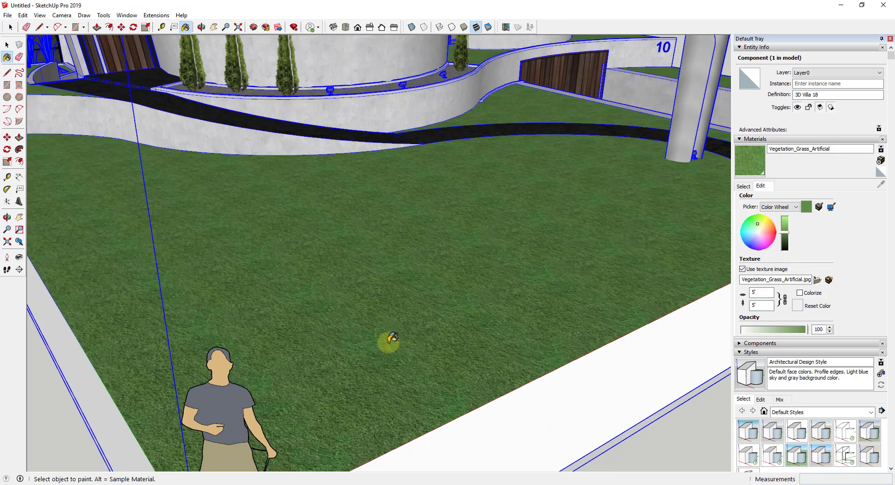
scroll(536, 300, down, 4)
middle_drag(523, 292, 575, 288)
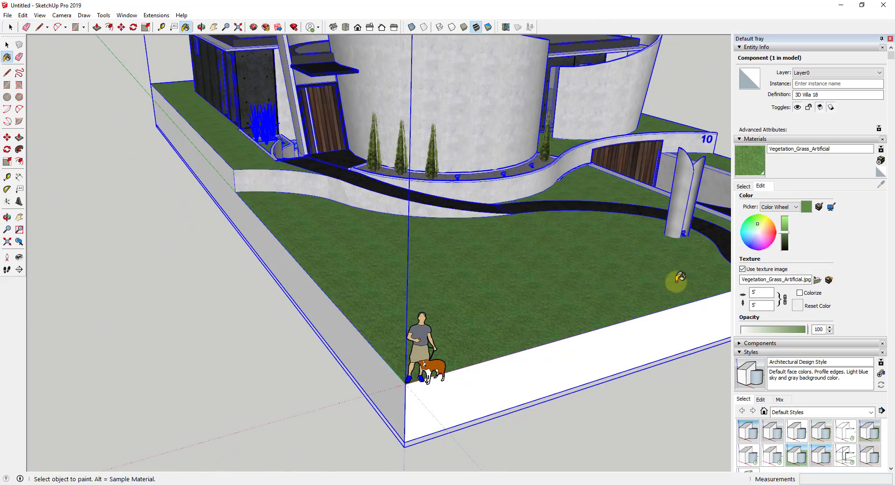
scroll(680, 276, up, 2)
scroll(426, 303, up, 3)
scroll(551, 294, down, 3)
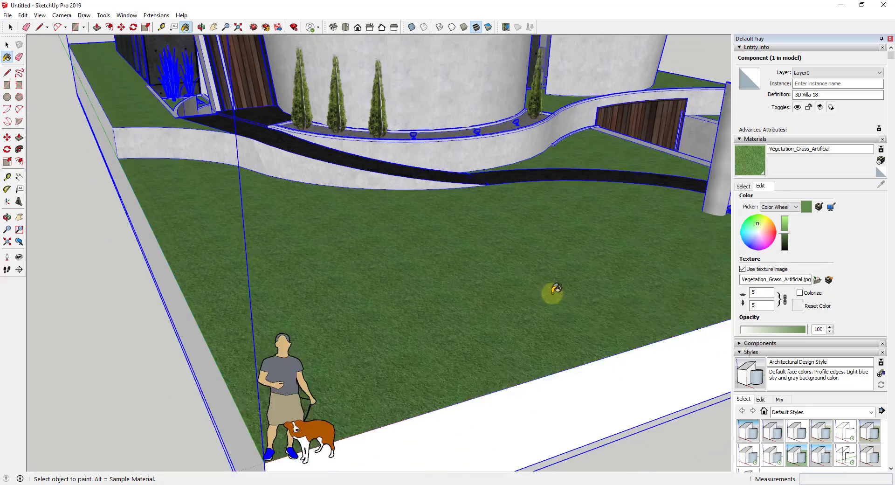
middle_drag(394, 304, 419, 322)
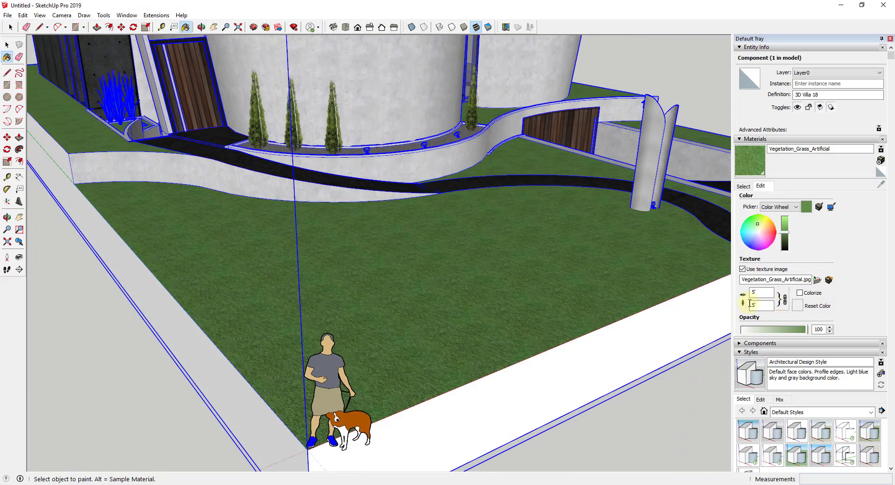
Step: Try a 2' texture width for the grass material, and undo the change
click(752, 292)
text(2)
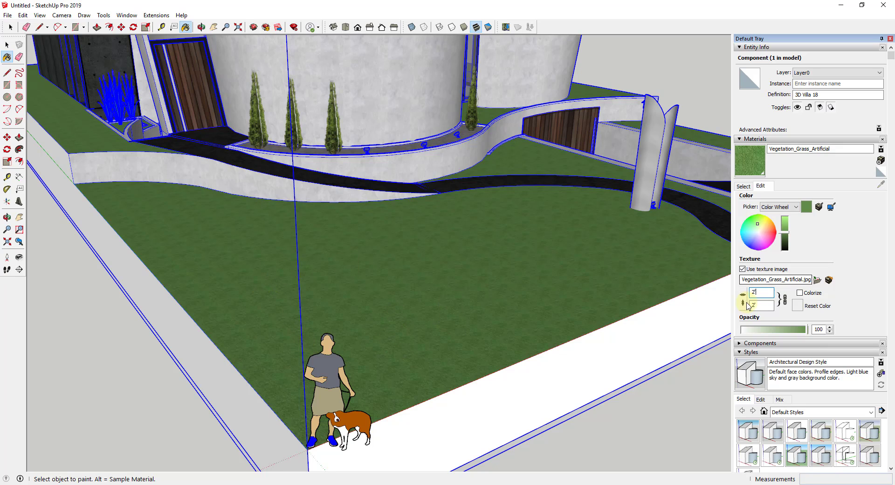
key(Return)
key(ctrl+z)
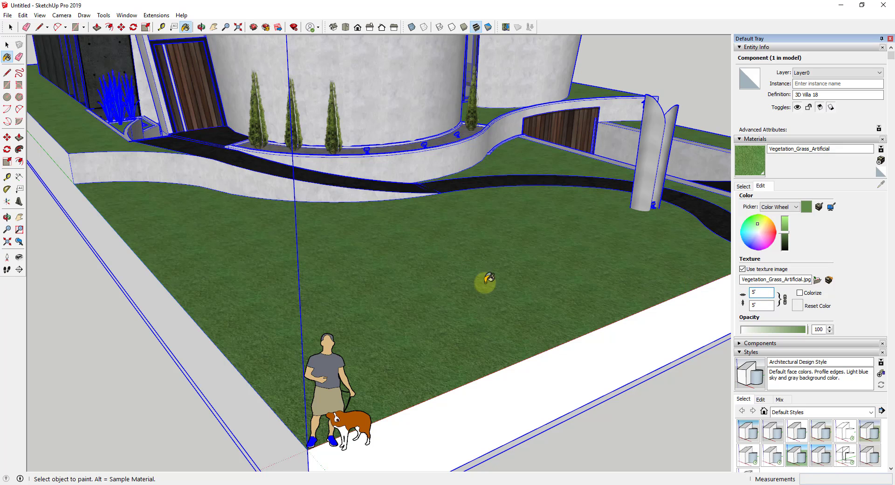
Step: Examine the grass texture around the villa, including the front lawn, the driveway side and the rear lawn
scroll(561, 315, up, 1)
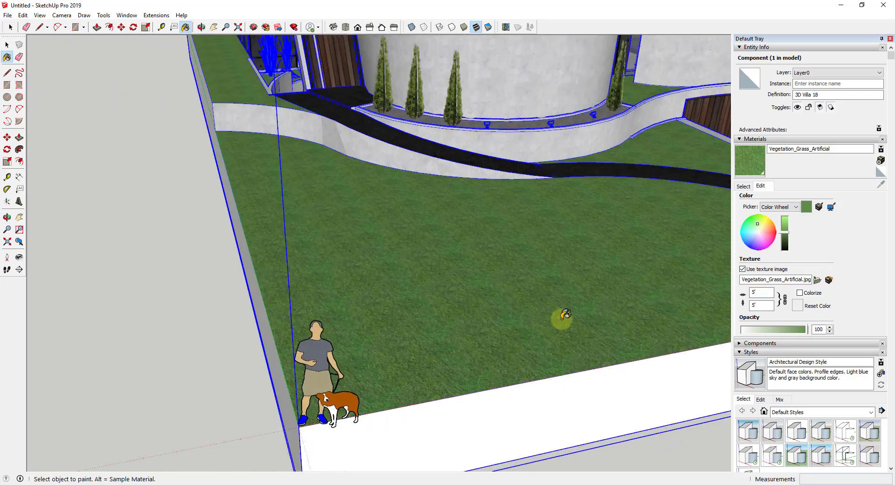
scroll(550, 282, down, 3)
scroll(646, 266, up, 4)
middle_drag(642, 269, 705, 233)
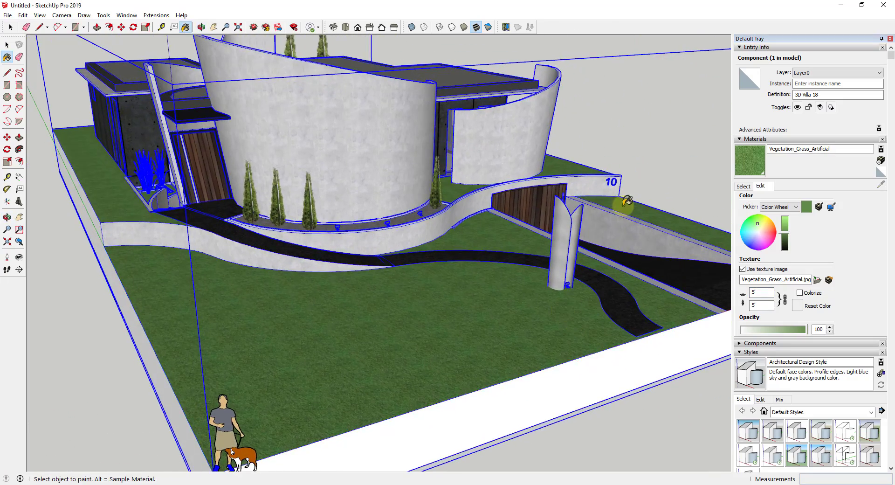
mouse_move(622, 202)
middle_down()
mouse_move(621, 233)
mouse_move(672, 198)
middle_up()
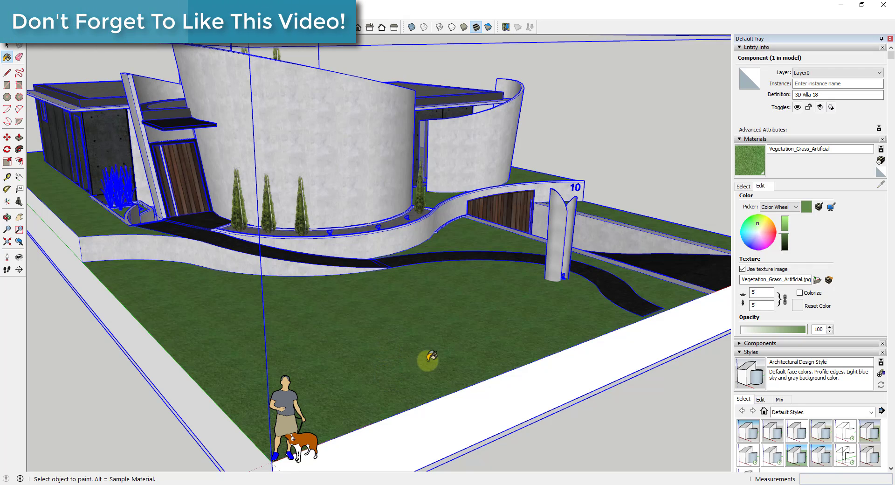
mouse_move(466, 347)
middle_down()
mouse_move(513, 350)
mouse_move(344, 319)
mouse_move(186, 409)
mouse_move(327, 336)
middle_up()
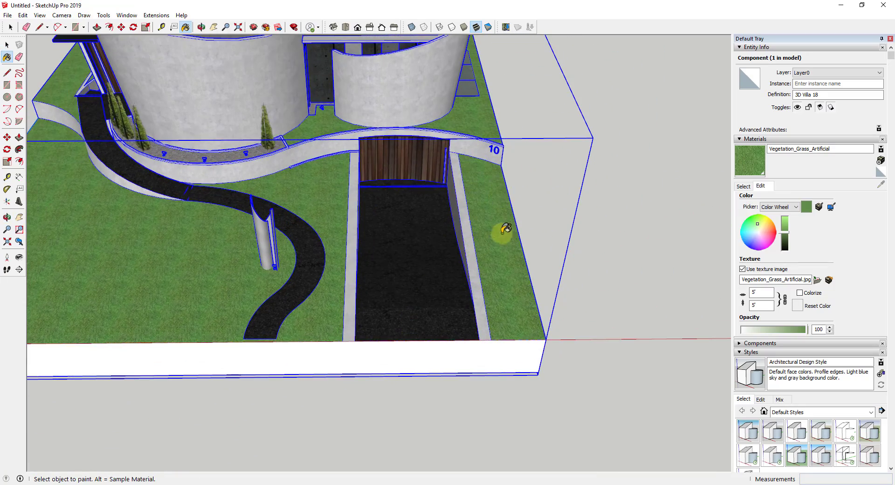
middle_drag(472, 126, 202, 127)
scroll(201, 132, down, 4)
scroll(561, 94, up, 9)
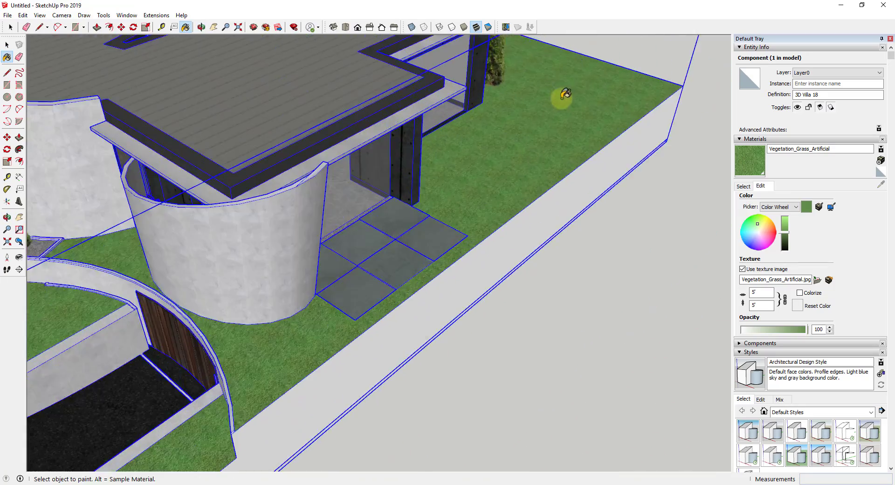
middle_drag(618, 137, 466, 163)
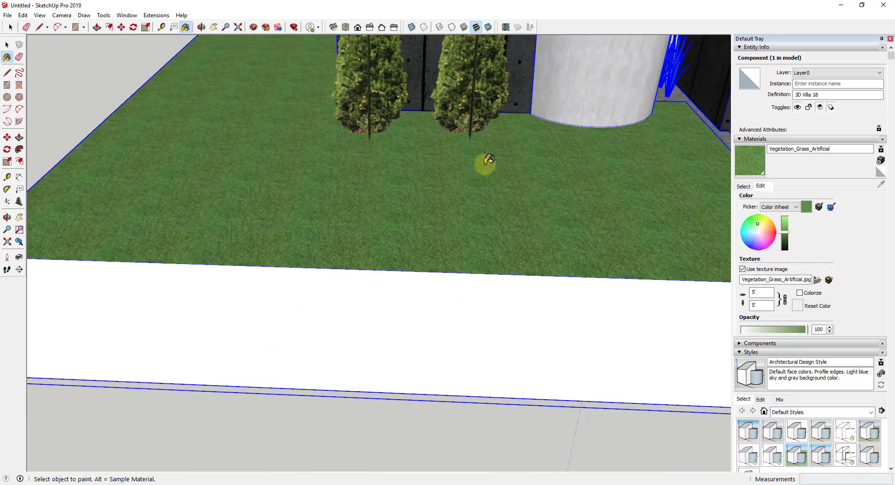
scroll(392, 194, down, 5)
middle_drag(251, 174, 783, 206)
middle_drag(163, 135, 699, 145)
middle_drag(451, 202, 585, 144)
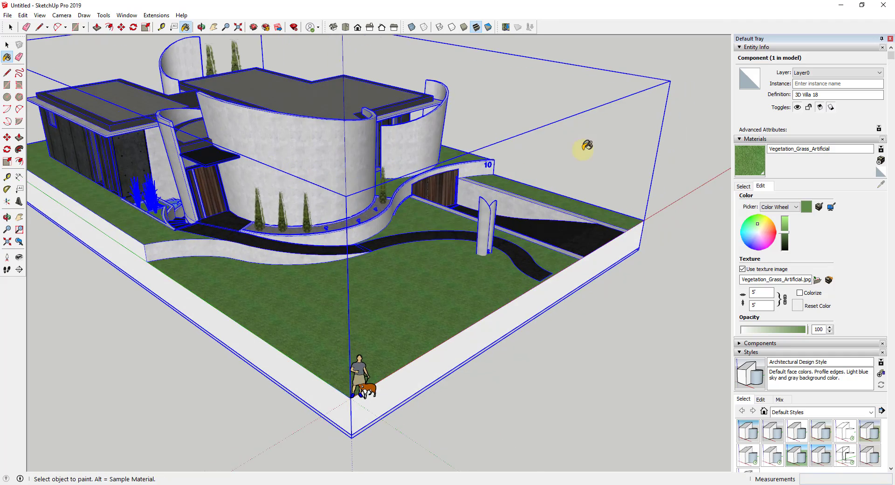
scroll(475, 253, up, 5)
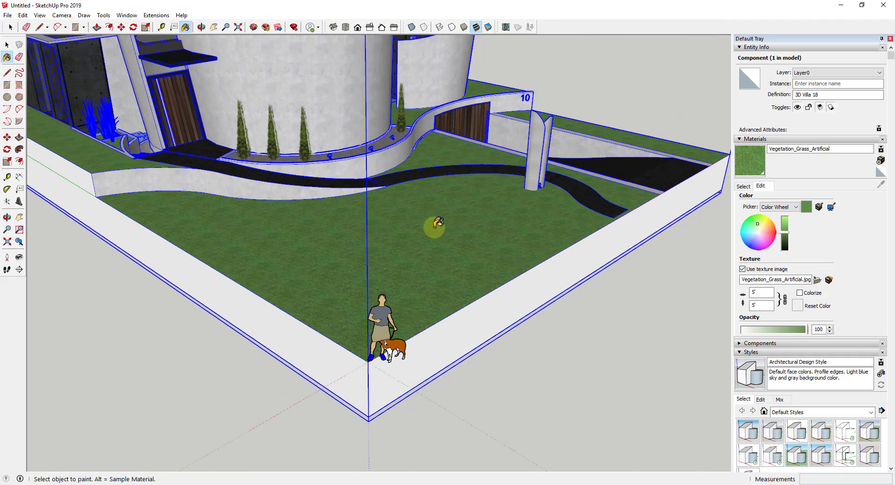
Step: Switch the grass texture width to 2' and back to 5', and unlock and relock its aspect ratio
click(744, 303)
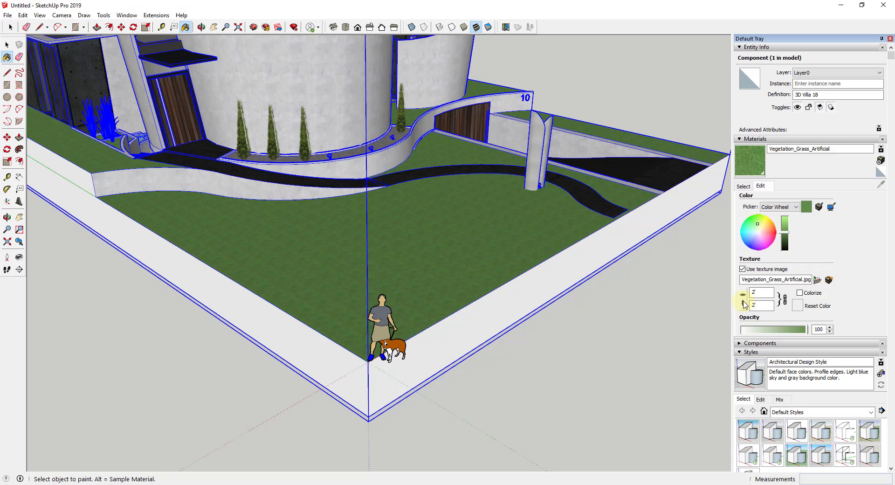
drag(762, 291, 733, 291)
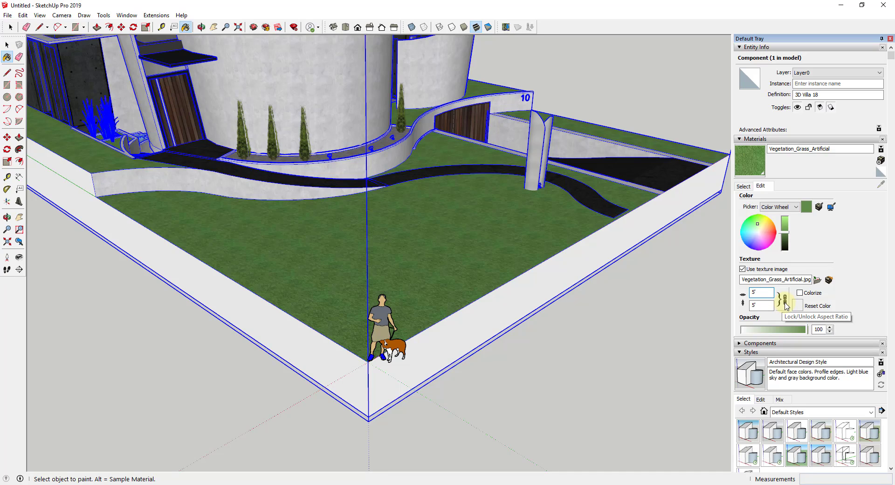
click(785, 299)
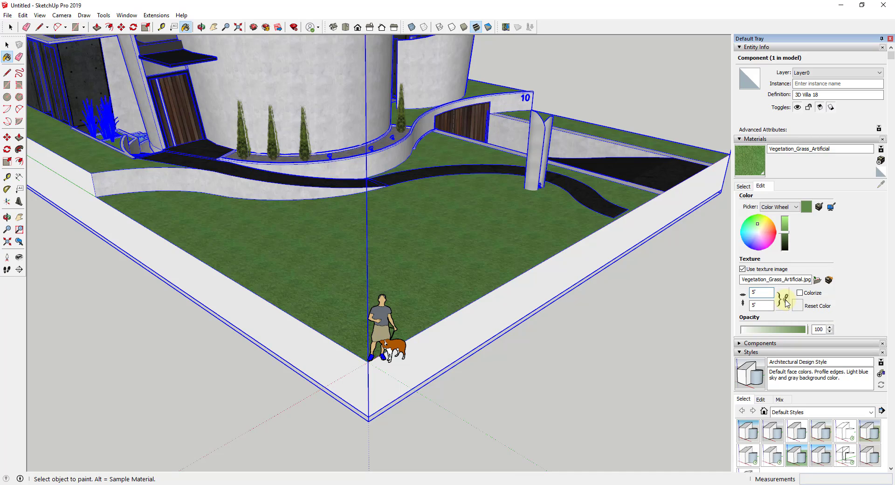
click(785, 301)
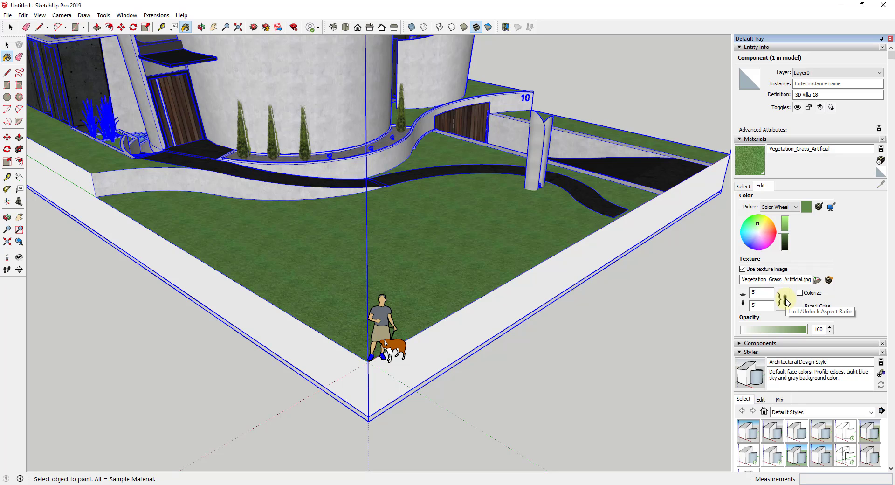
scroll(499, 255, up, 5)
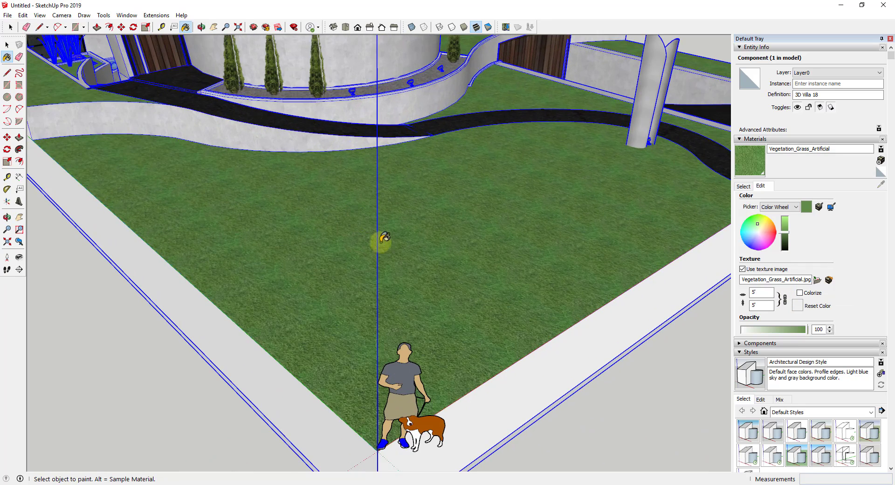
Step: Unlock the grass texture's aspect ratio and try widths of 10' and 30'
click(785, 302)
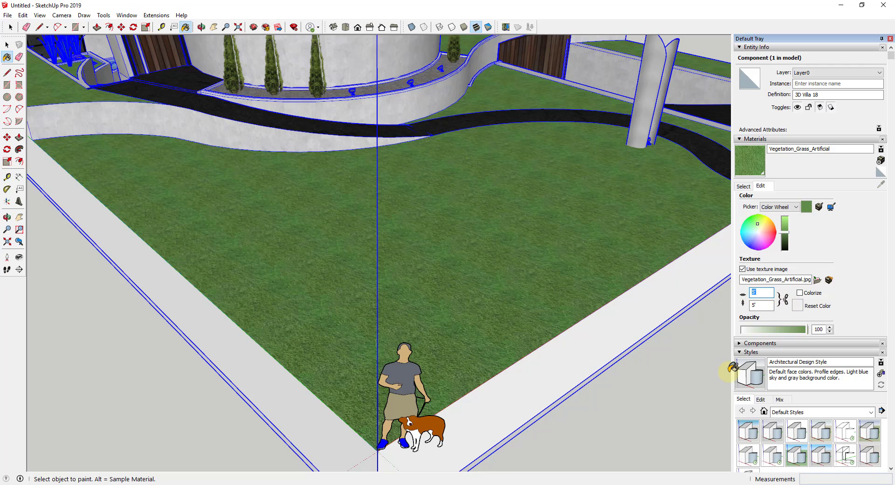
text(10)
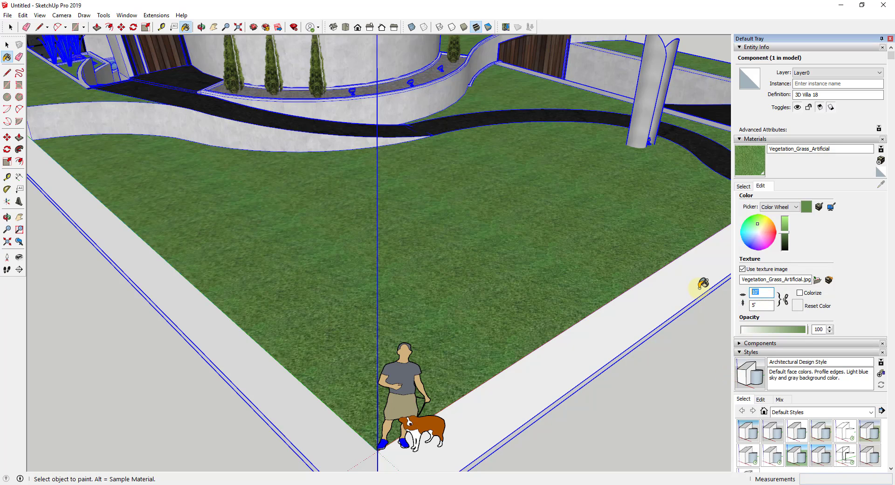
text(30)
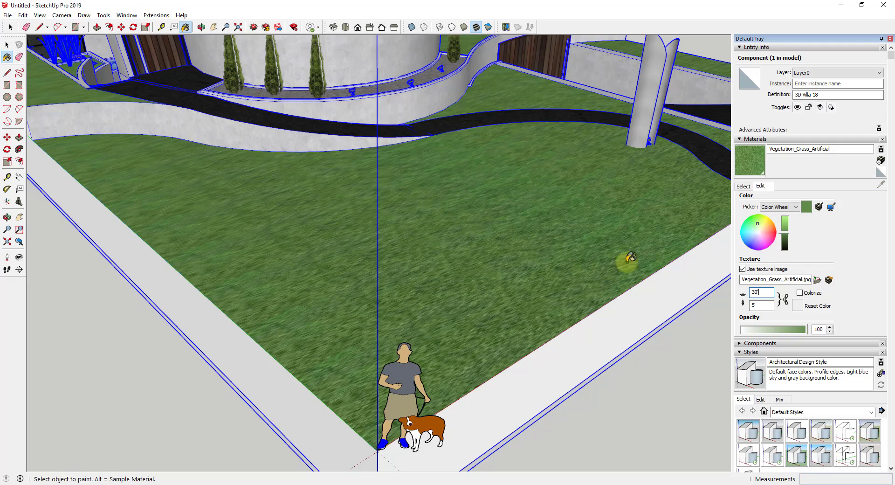
Step: Examine the widened grass texture on the front lawn at close and wide range
scroll(500, 313, down, 5)
scroll(573, 273, up, 3)
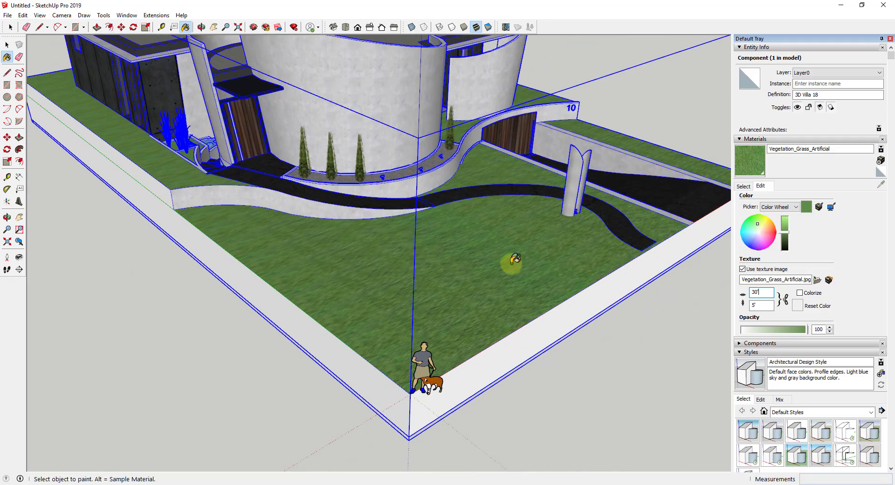
scroll(515, 259, down, 2)
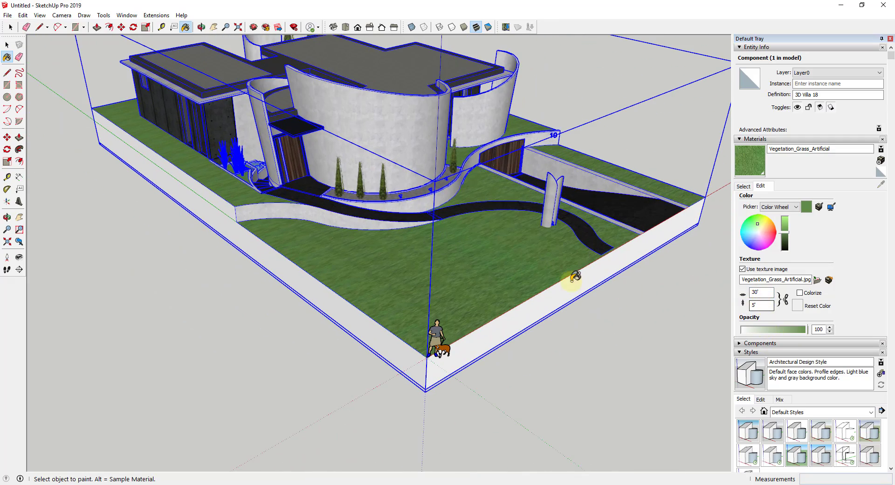
scroll(535, 263, up, 5)
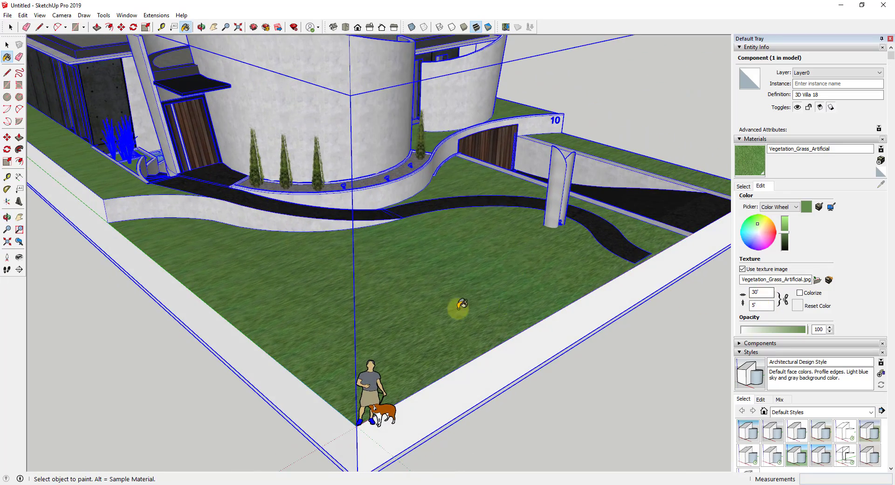
scroll(460, 308, up, 2)
mouse_move(455, 314)
middle_down()
mouse_move(475, 298)
mouse_move(444, 362)
mouse_move(411, 375)
mouse_move(410, 326)
mouse_move(425, 326)
middle_up()
scroll(336, 335, up, 3)
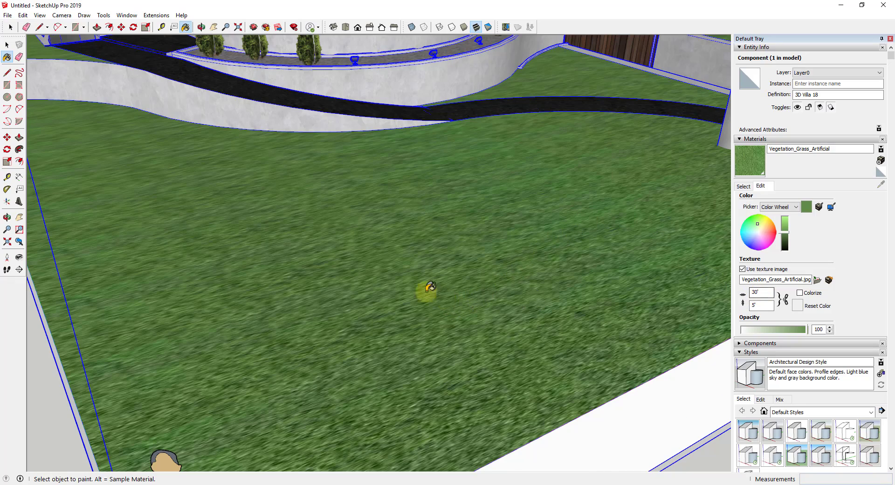
scroll(427, 291, down, 4)
mouse_move(424, 268)
middle_down()
mouse_move(432, 270)
mouse_move(410, 268)
middle_up()
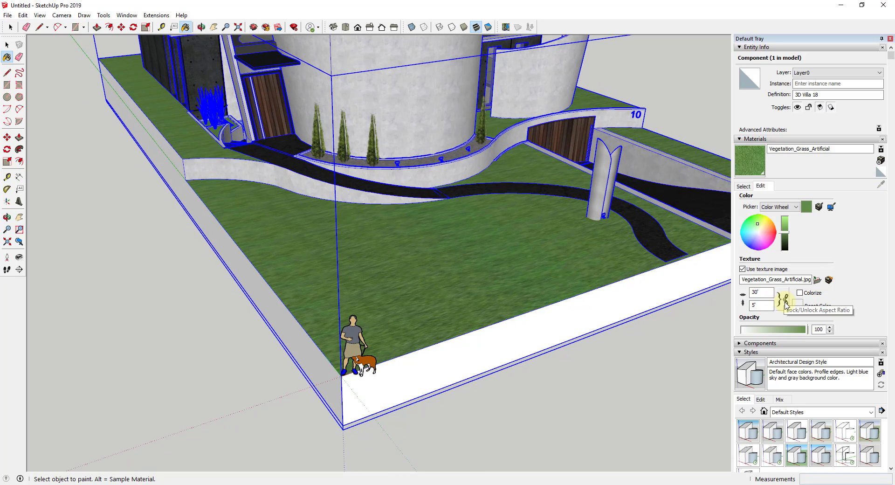
Step: Undo the texture size changes, relock the aspect ratio, and set the grass texture width to 5'
click(744, 304)
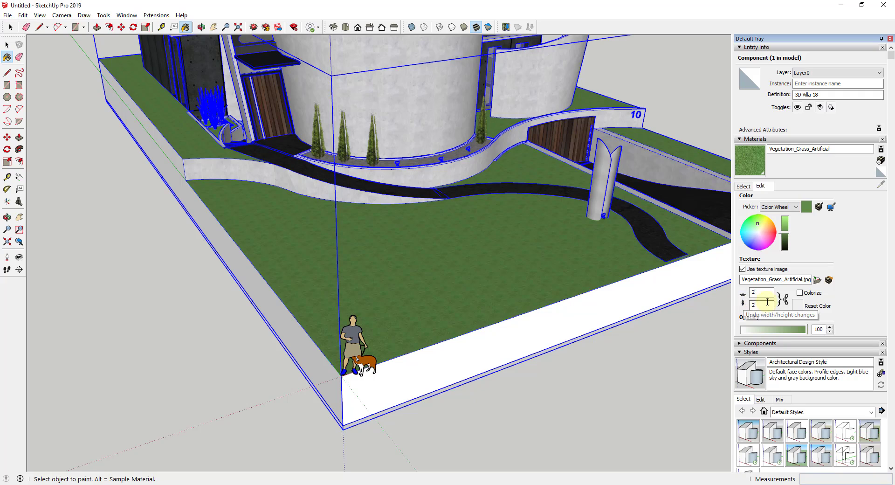
click(785, 303)
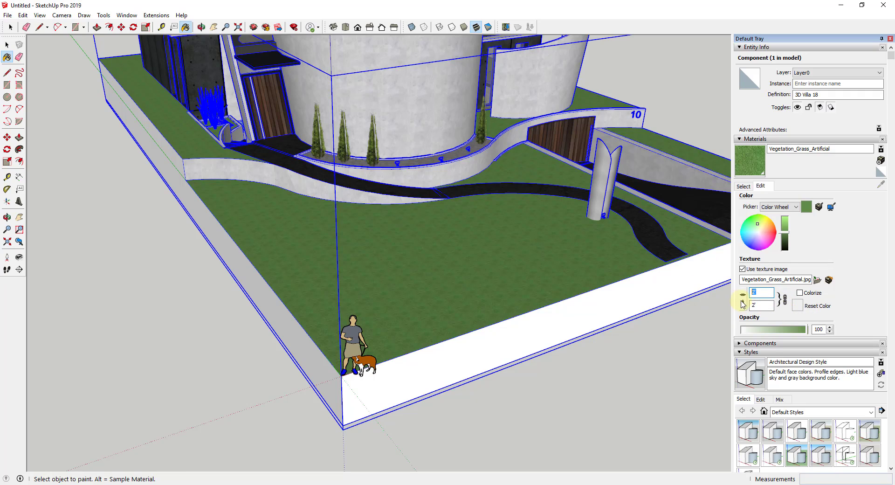
text(5)
Step: Move the figure with the dog off the front lawn corner to just outside the plot's edge
mouse_move(505, 285)
middle_down()
mouse_move(529, 301)
mouse_move(504, 264)
middle_up()
key(space)
click(352, 347)
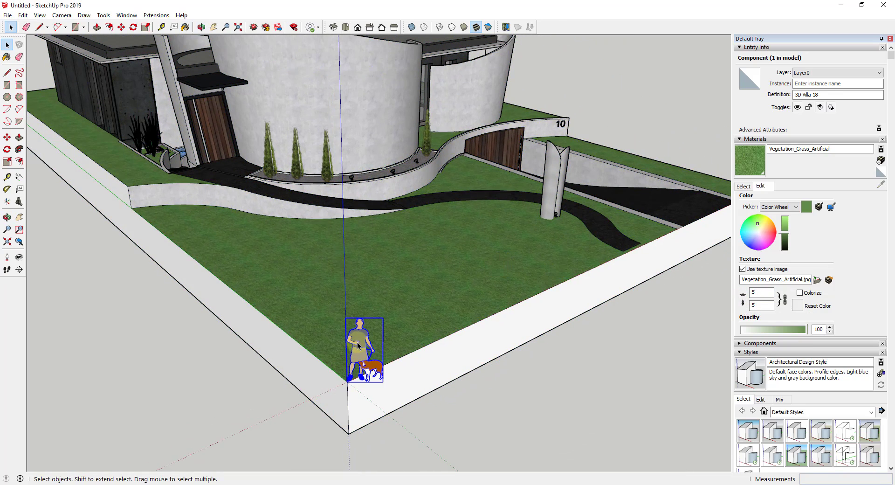
key(m)
click(354, 343)
click(286, 370)
key(space)
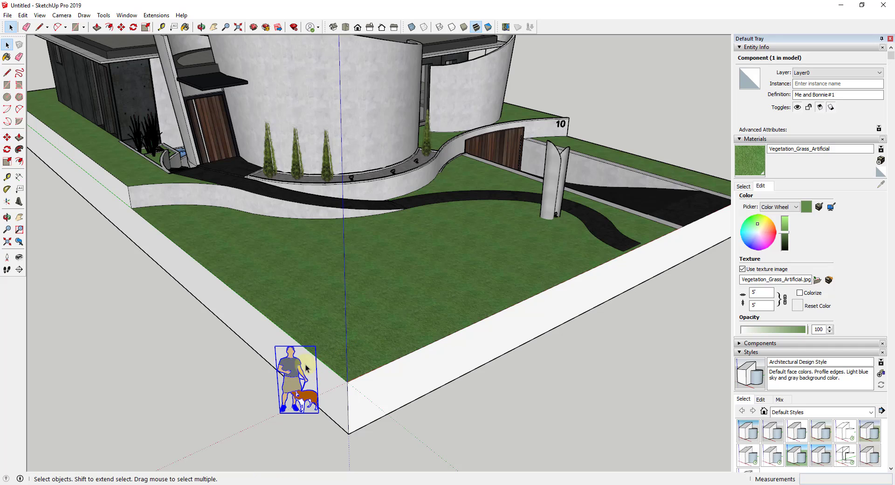
Step: Open the villa component for editing and select its front lawn face
middle_drag(517, 324, 455, 304)
scroll(413, 313, up, 5)
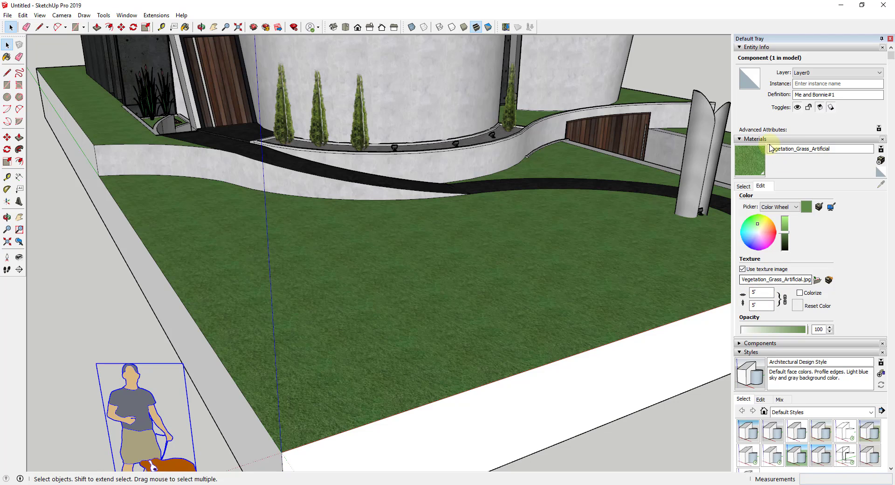
double_click(471, 282)
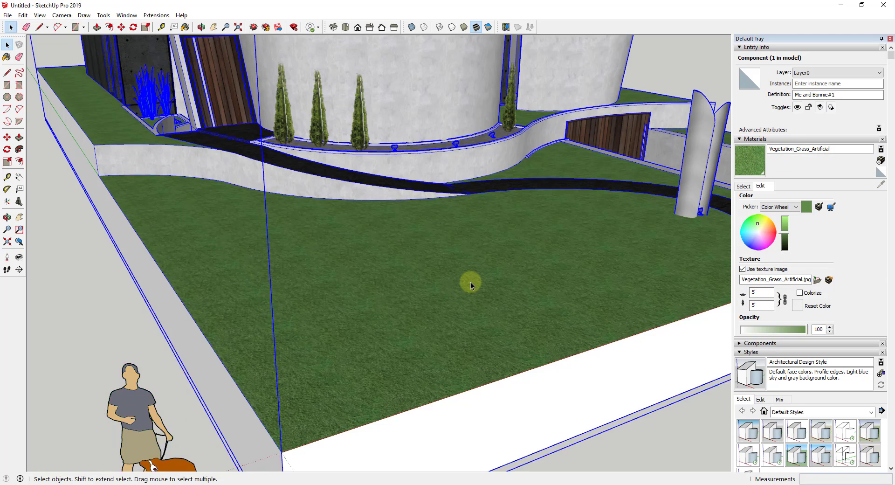
scroll(464, 286, up, 2)
click(473, 283)
scroll(480, 275, down, 3)
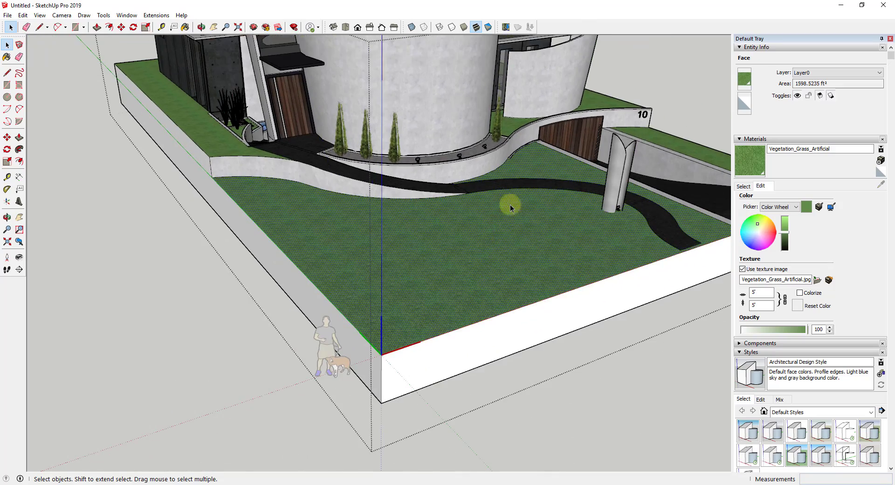
scroll(513, 201, up, 2)
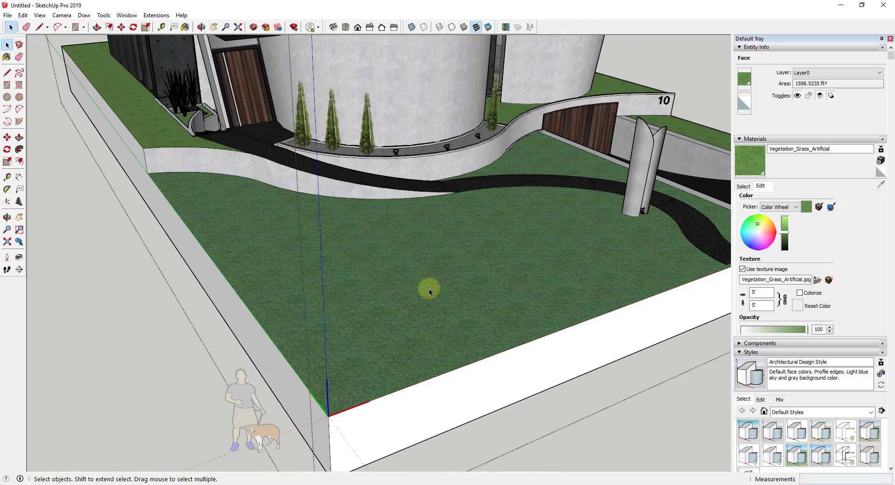
middle_drag(402, 311, 414, 303)
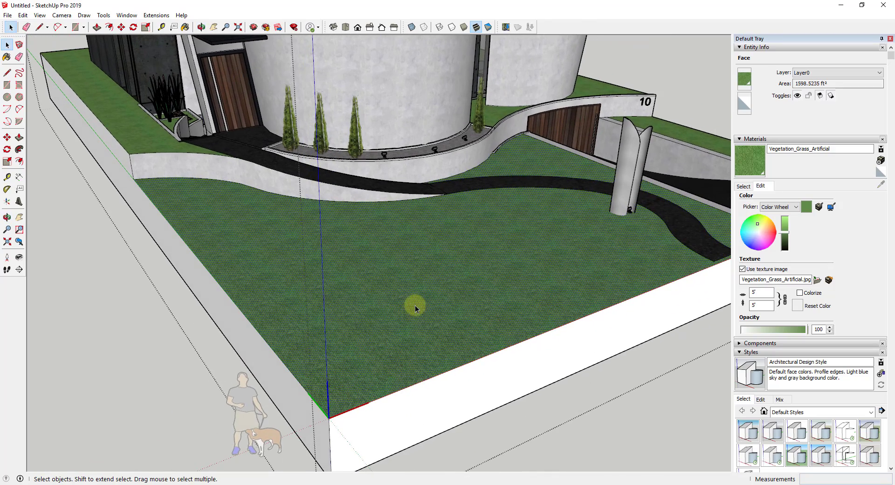
scroll(415, 308, down, 3)
scroll(408, 302, up, 2)
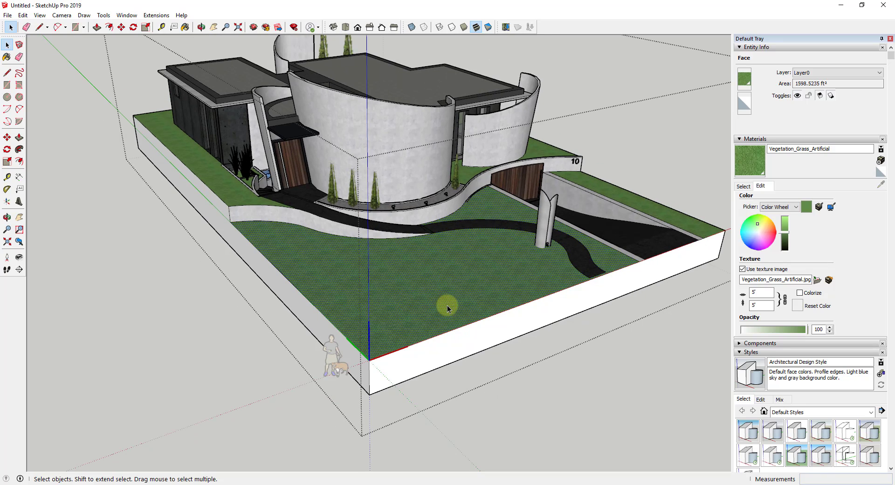
Step: Start positioning the texture on the front lawn face and shift the grass texture using the red move pin
right_click(438, 291)
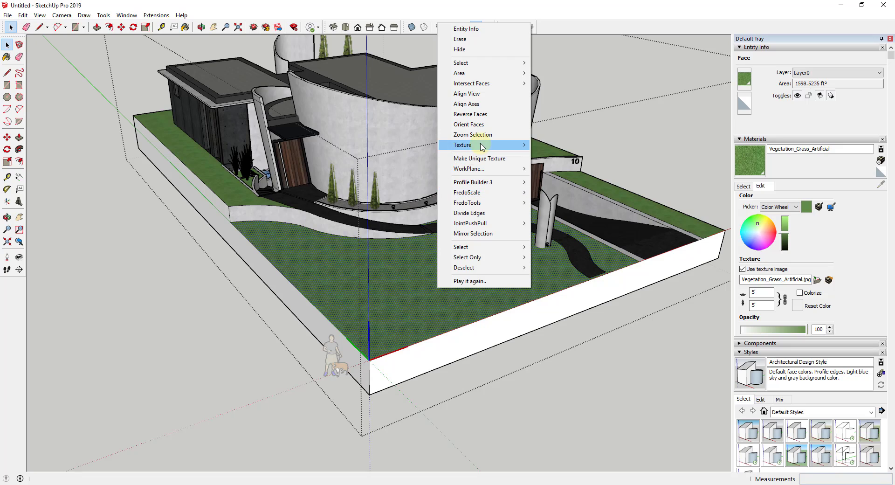
mouse_move(482, 147)
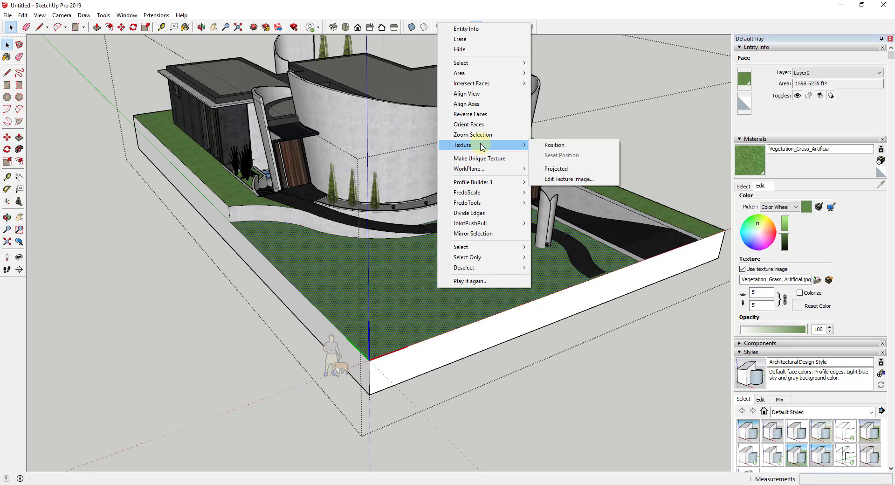
click(555, 145)
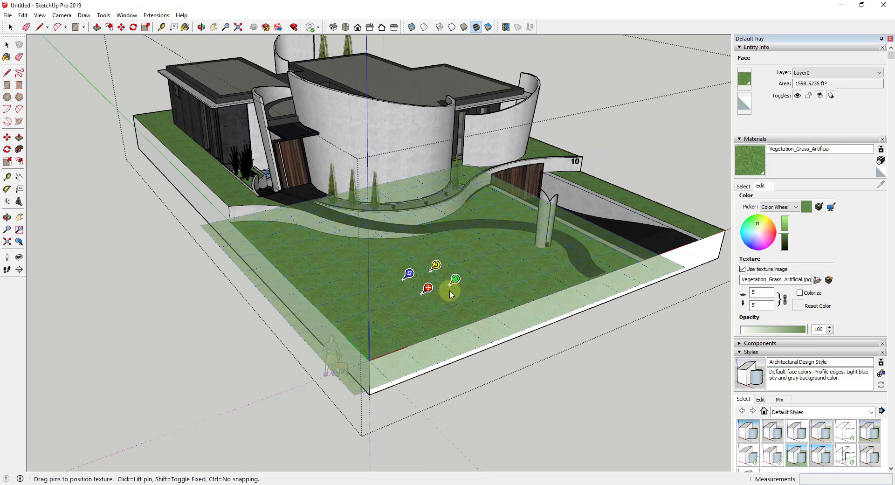
scroll(448, 297, up, 5)
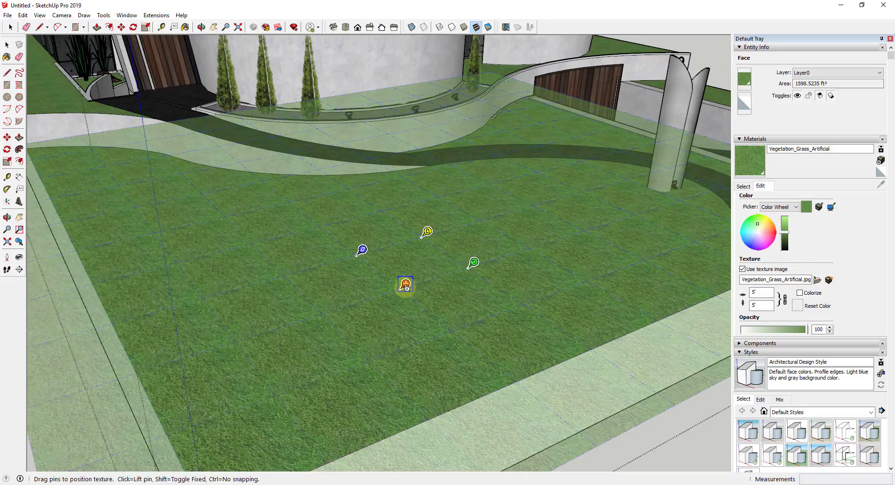
mouse_move(386, 311)
mouse_down()
mouse_move(352, 326)
mouse_move(337, 308)
mouse_move(392, 296)
mouse_move(399, 328)
mouse_move(350, 315)
mouse_move(383, 307)
mouse_up()
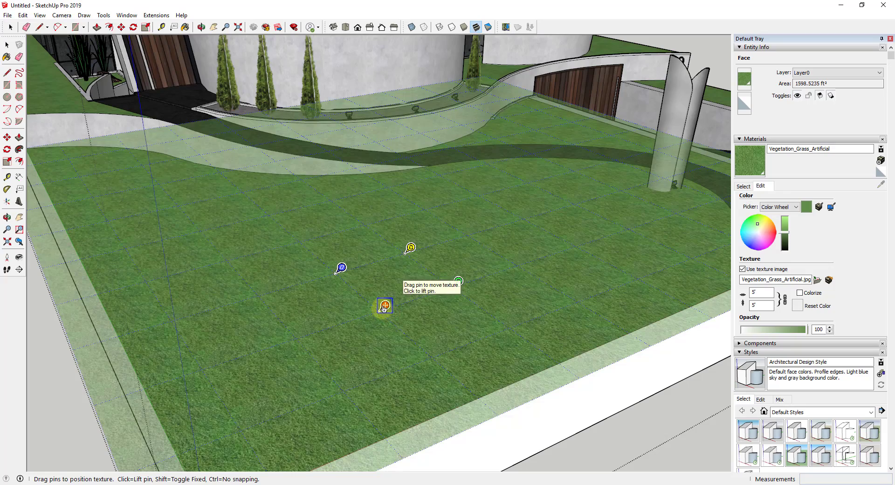
drag(386, 308, 323, 322)
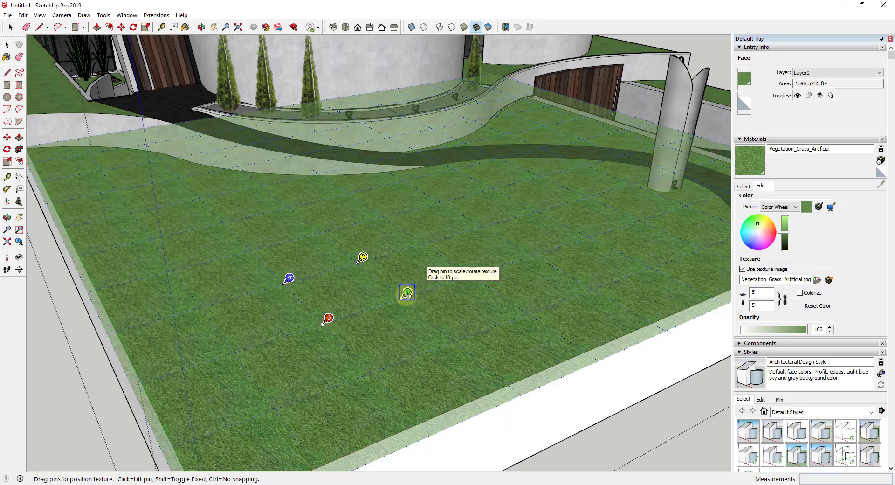
Step: Adjust the scale and rotation of the front lawn's grass texture with the green pin
scroll(367, 313, down, 1)
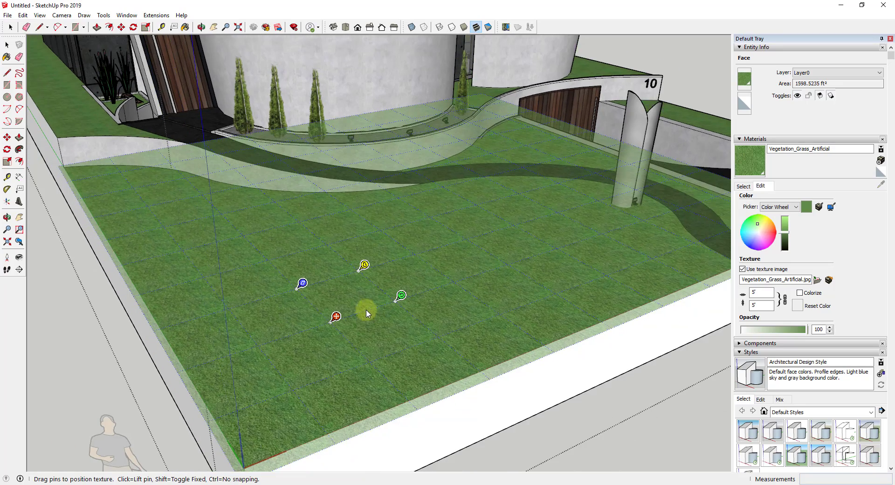
scroll(391, 305, up, 1)
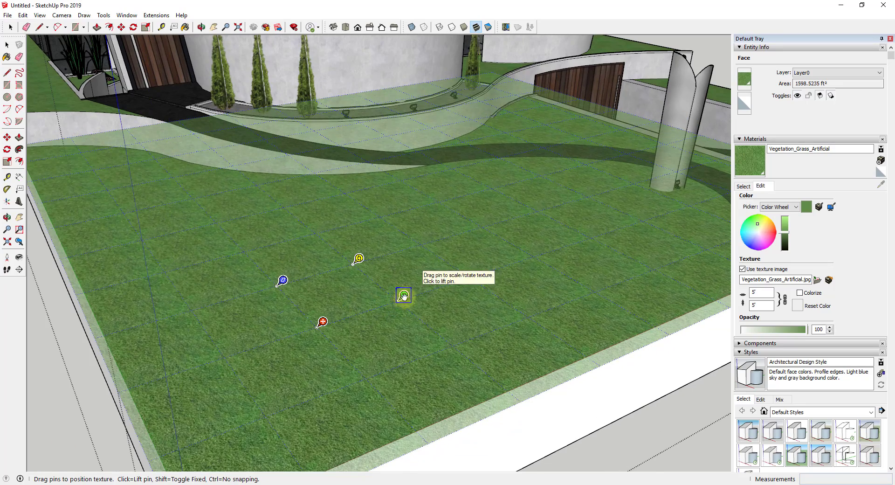
drag(403, 297, 382, 302)
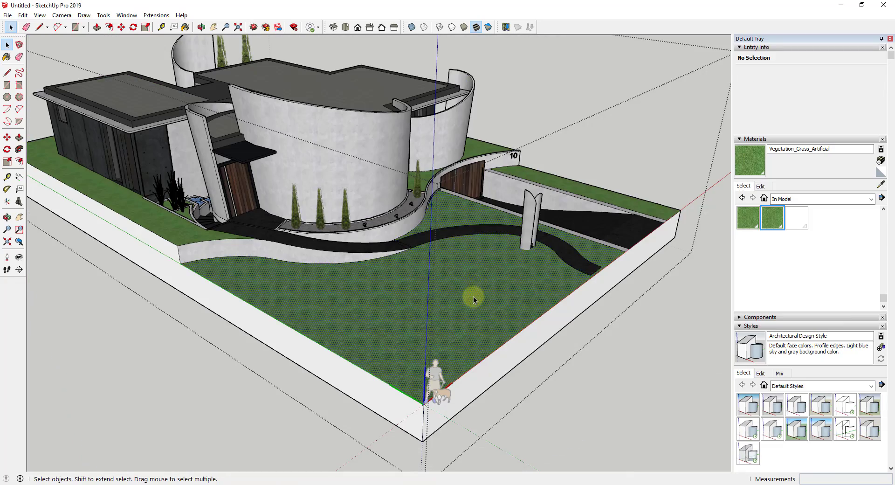
Step: Enlarge the grass texture on the front lawn face to about twice its size with the green scale/rotate pin, and apply it
click(473, 295)
middle_drag(474, 295, 399, 286)
scroll(512, 349, up, 5)
scroll(511, 349, up, 2)
right_click(369, 333)
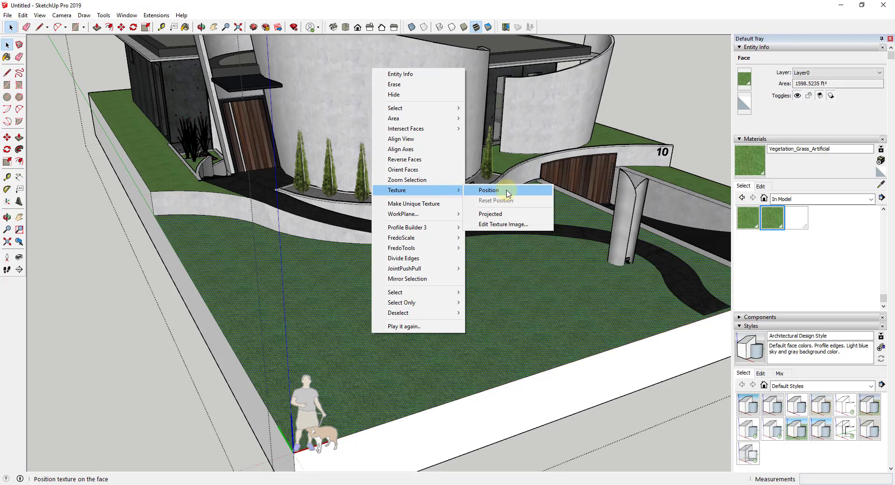
click(508, 192)
drag(422, 323, 484, 308)
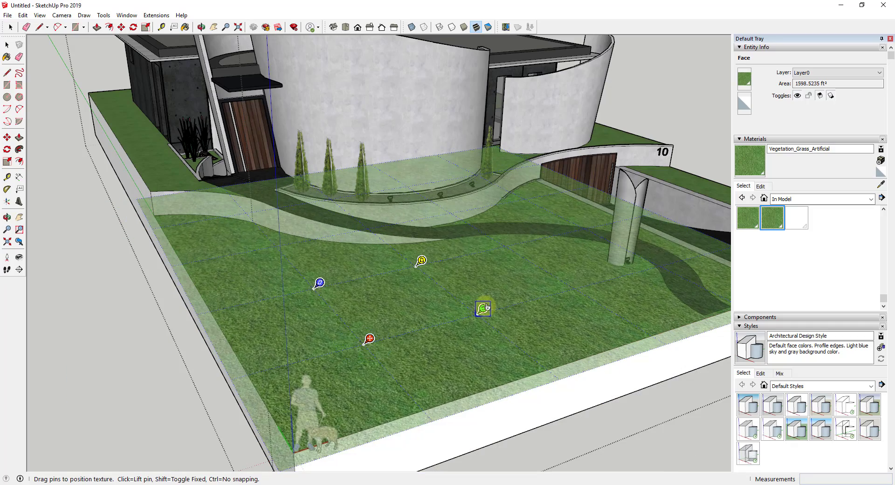
key(Return)
Step: Compare the enlarged front lawn texture with the grass on the other lawns around the villa
scroll(470, 360, down, 3)
scroll(206, 222, up, 6)
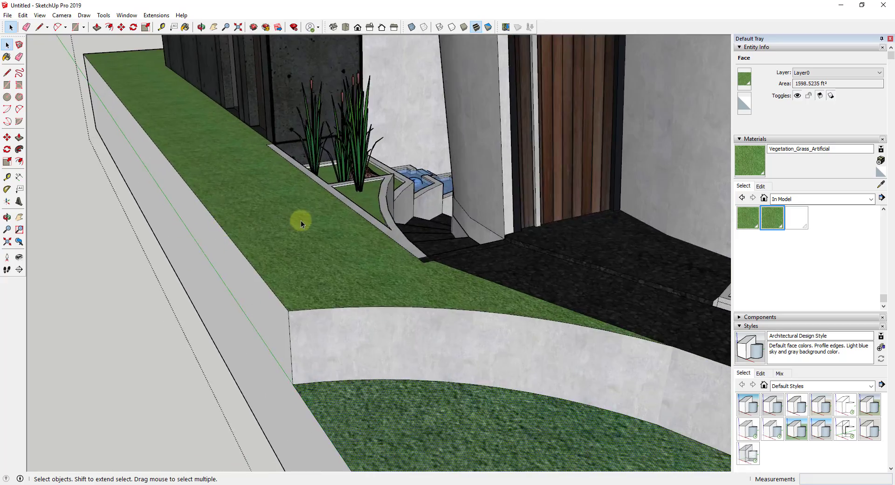
scroll(300, 223, down, 10)
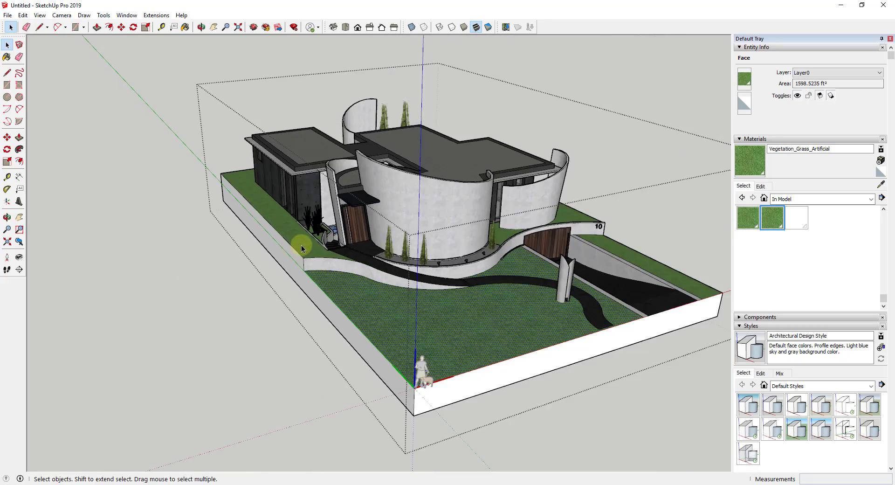
middle_drag(302, 248, 470, 289)
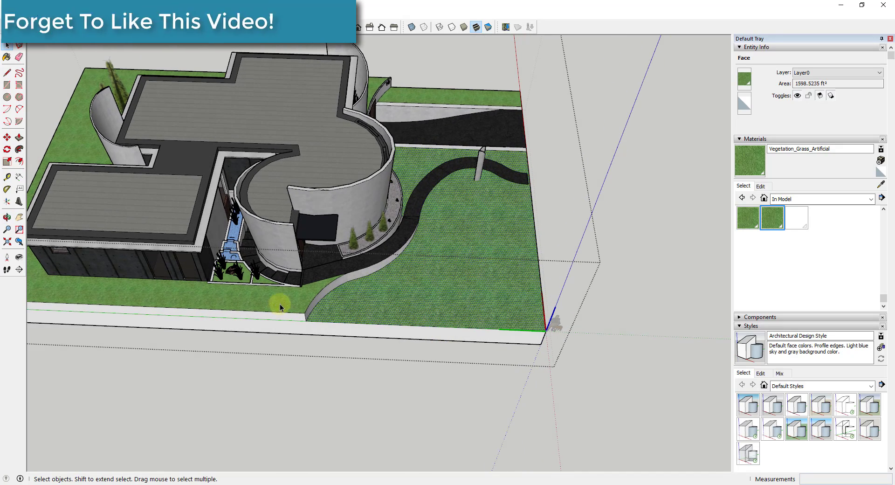
mouse_move(477, 280)
middle_down()
mouse_move(503, 283)
mouse_move(443, 226)
mouse_move(480, 274)
middle_up()
scroll(476, 314, up, 5)
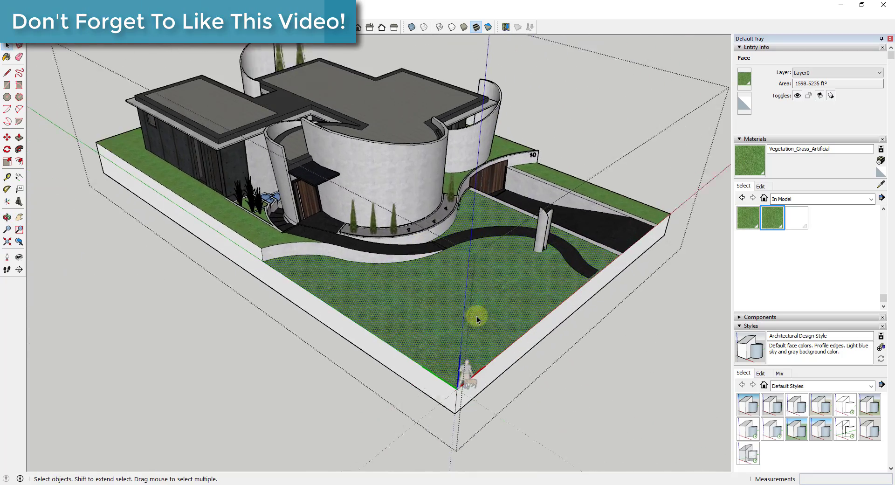
Step: Reopen the villa component, reselect the front lawn face, and sample its grass material with the eyedropper
right_click(474, 313)
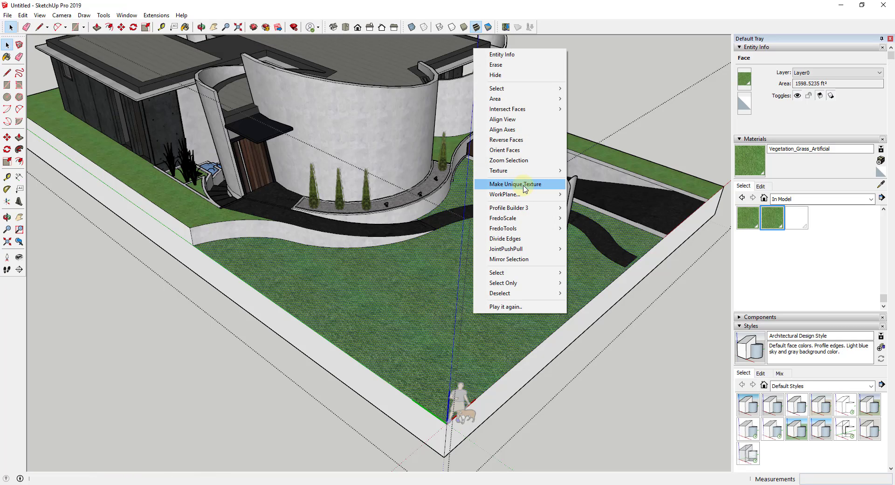
click(309, 417)
double_click(392, 326)
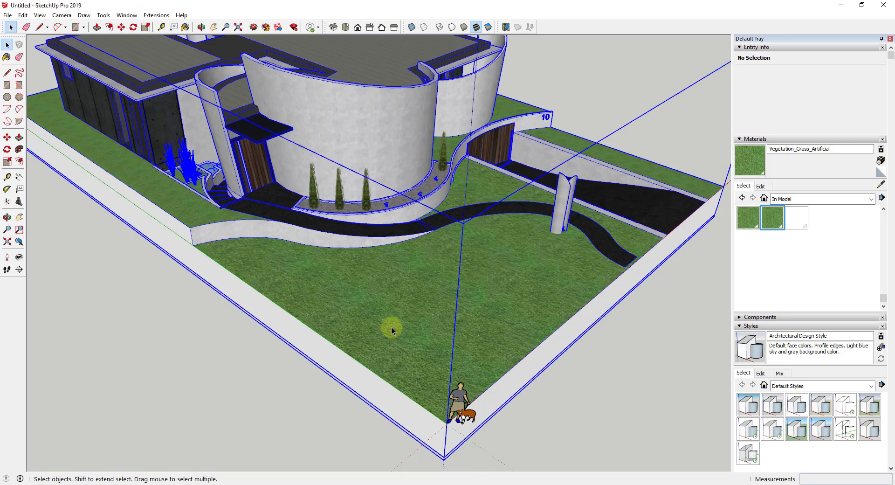
click(399, 322)
middle_drag(350, 300, 444, 306)
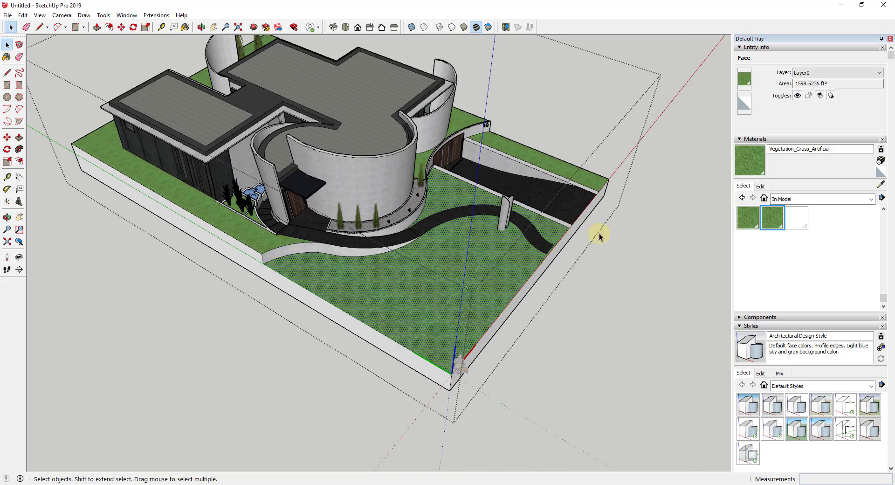
click(881, 185)
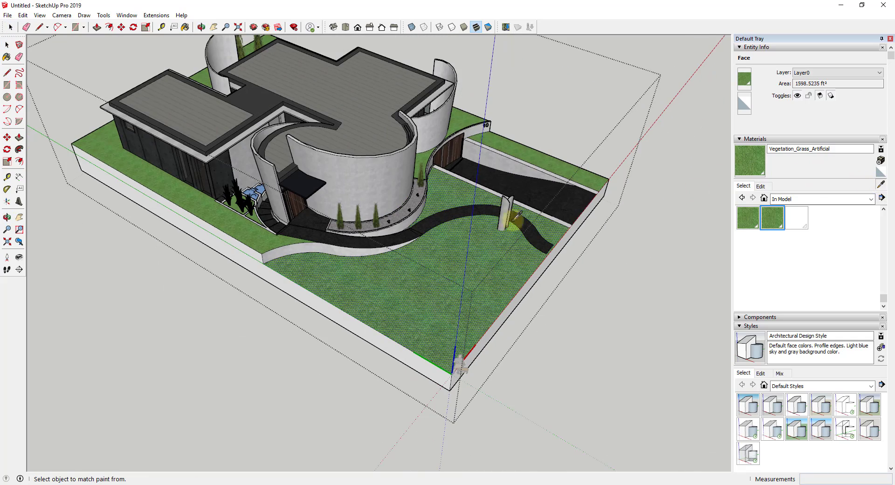
click(411, 280)
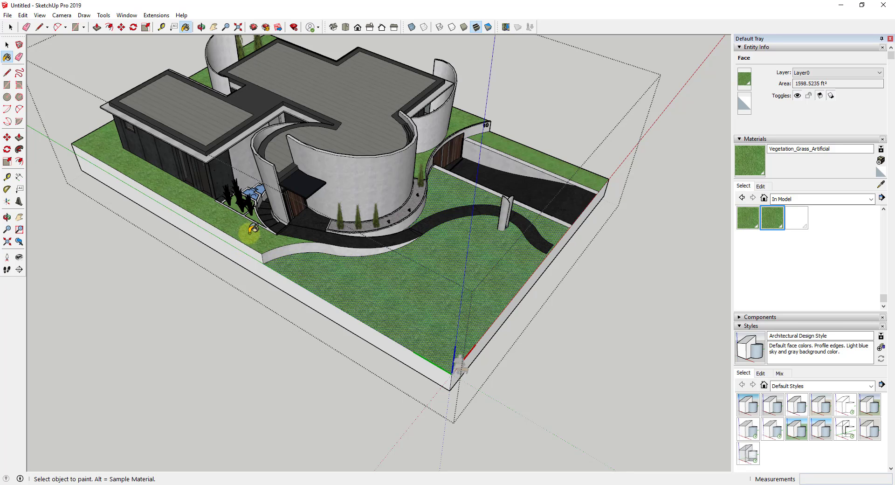
Step: Examine the grass on the front lawn and surrounding lawns from several angles and distances, and leave the villa component
middle_drag(410, 249, 424, 229)
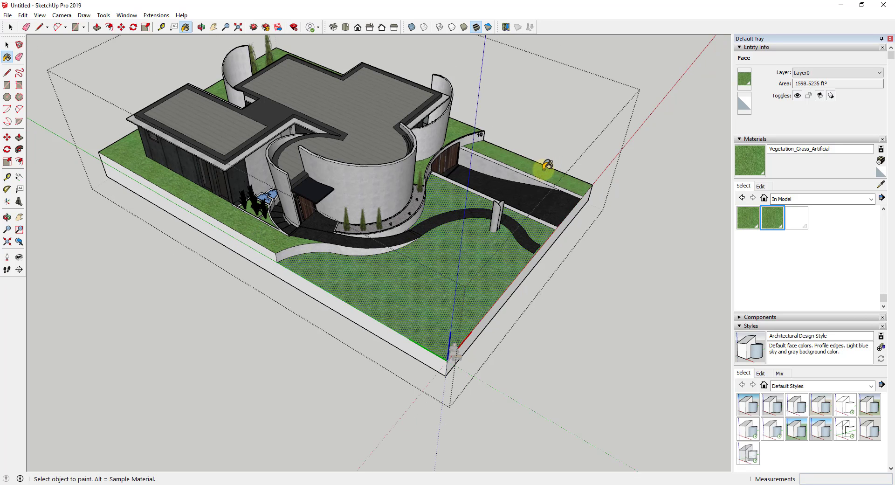
mouse_move(592, 209)
middle_down()
mouse_move(474, 192)
mouse_move(370, 281)
middle_up()
scroll(426, 334, up, 3)
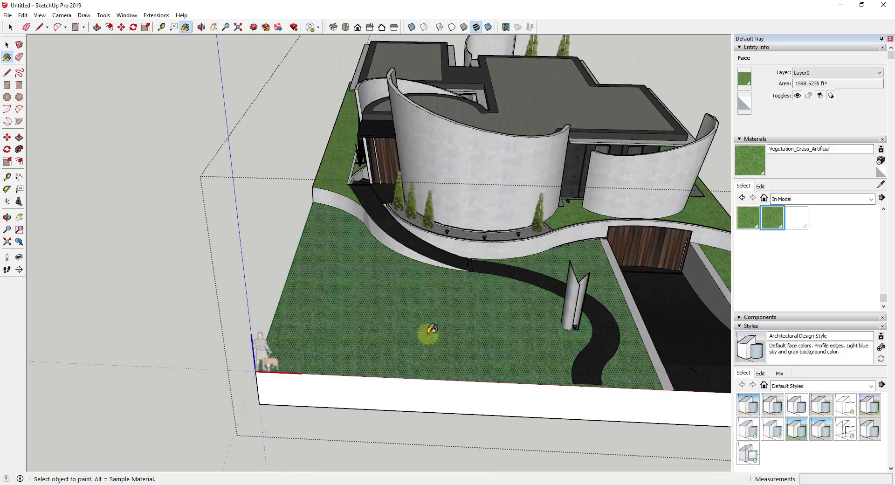
scroll(242, 303, up, 3)
scroll(449, 308, up, 3)
scroll(206, 279, down, 4)
scroll(460, 225, up, 5)
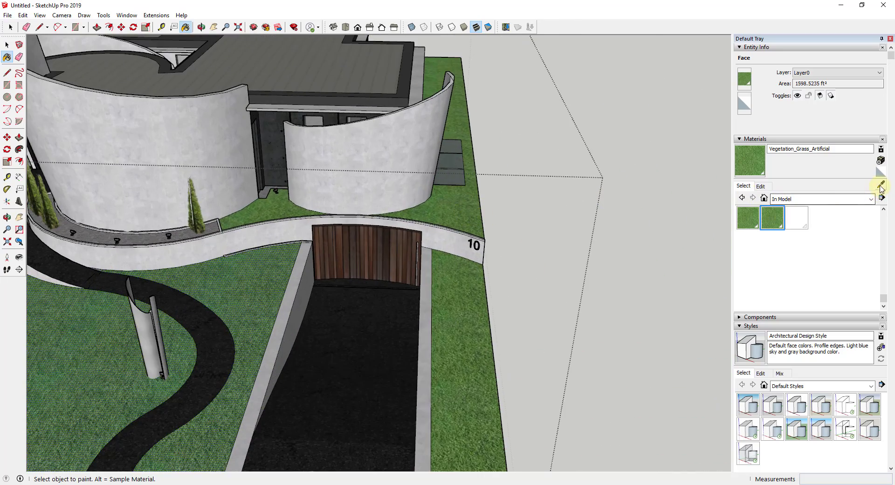
scroll(373, 309, down, 6)
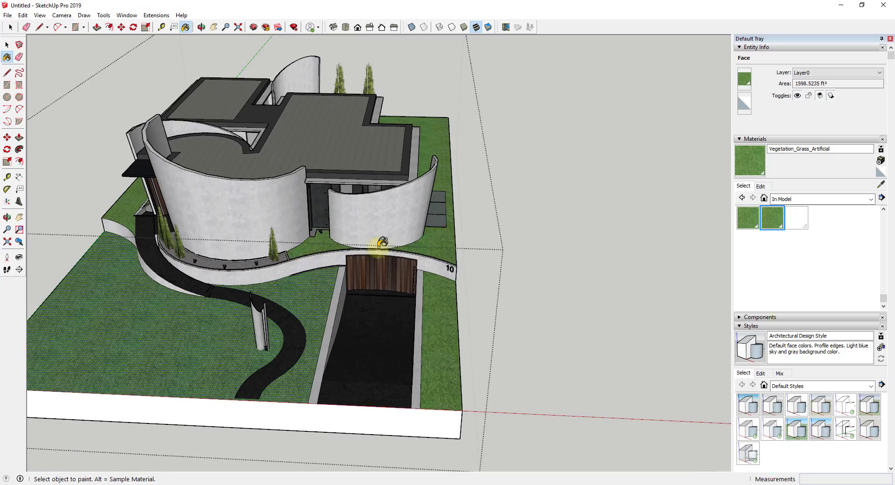
scroll(185, 296, down, 5)
scroll(220, 304, up, 5)
middle_drag(219, 303, 462, 271)
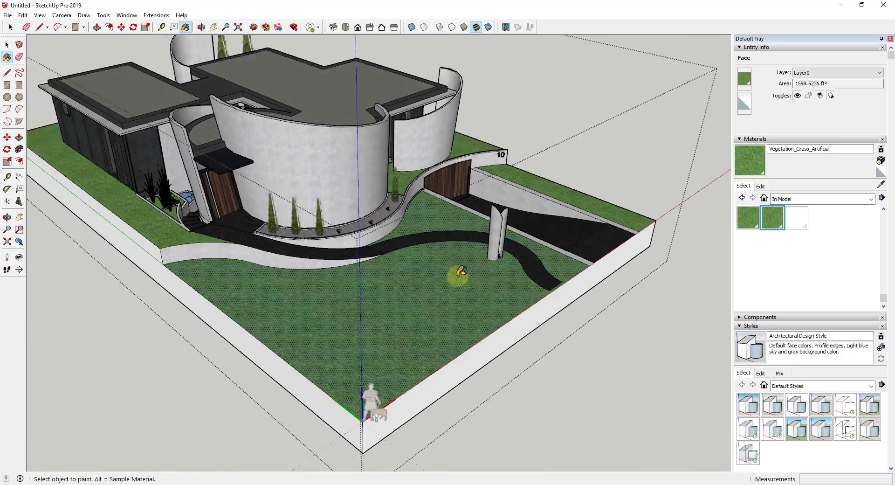
scroll(458, 276, down, 3)
scroll(287, 275, up, 5)
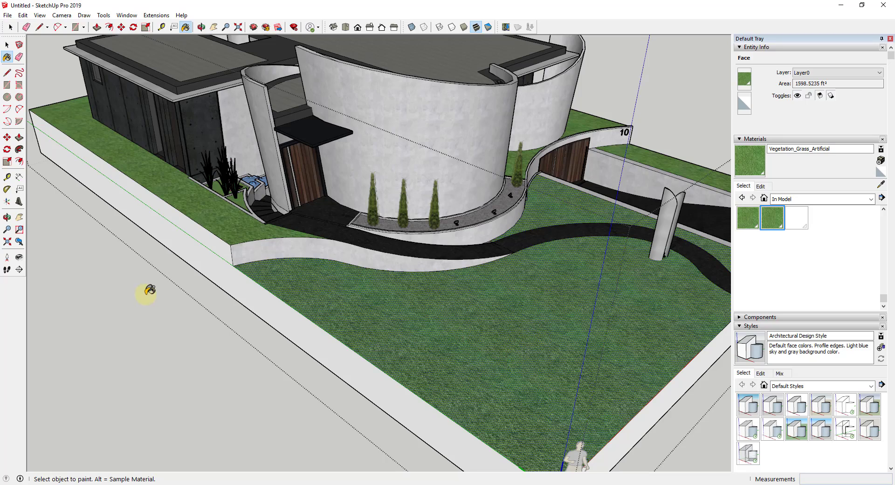
scroll(379, 313, down, 10)
middle_drag(465, 313, 598, 378)
key(space)
click(597, 378)
middle_drag(513, 355, 524, 355)
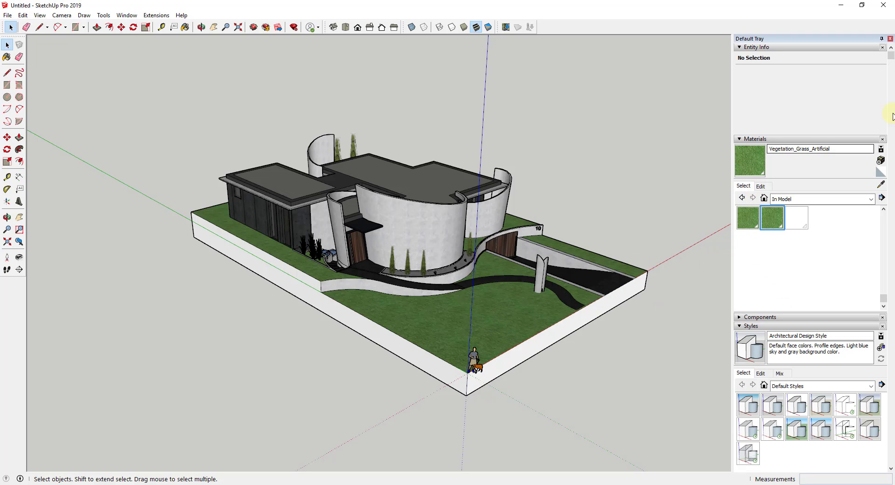
Step: Review the football green grass texture page in the browser and preview the image 97_football green grass texture-seamless from File Explorer
drag(894, 224, 298, 1)
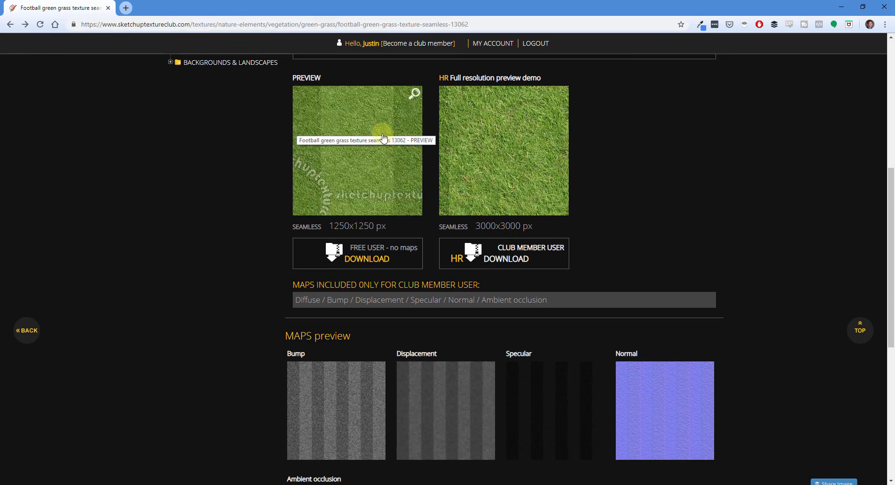
scroll(393, 161, up, 7)
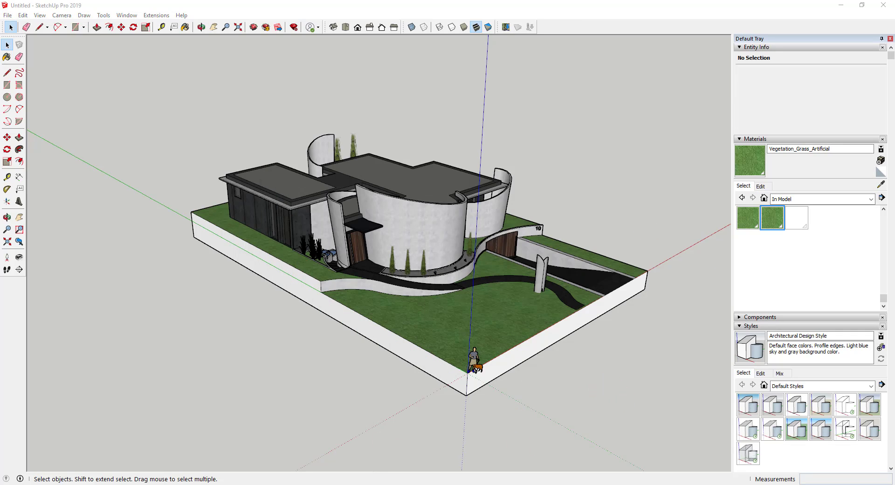
key(alt+Tab)
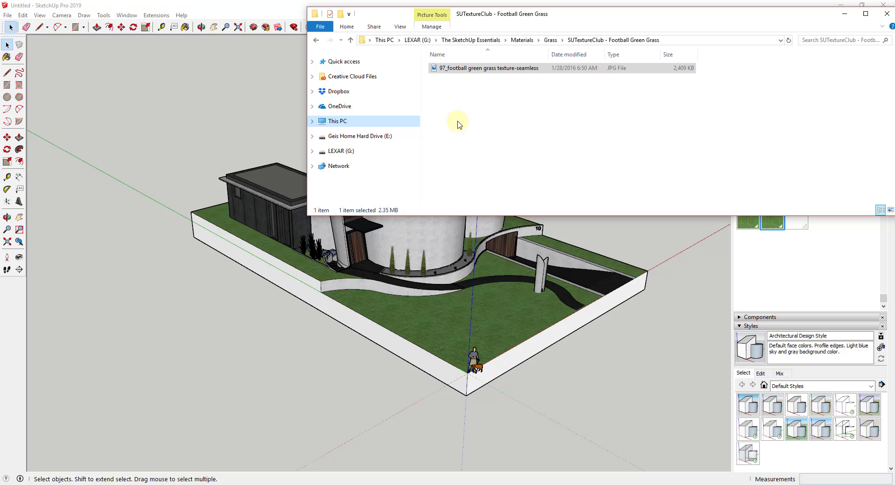
double_click(482, 73)
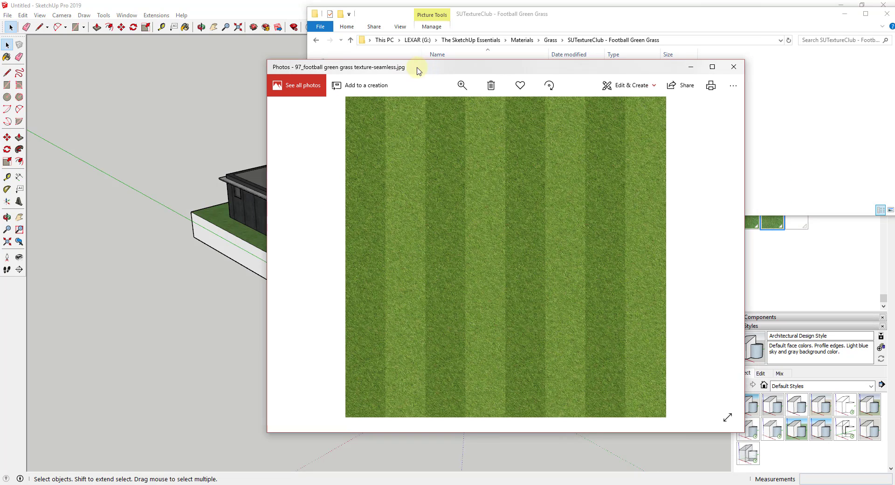
drag(418, 68, 408, 68)
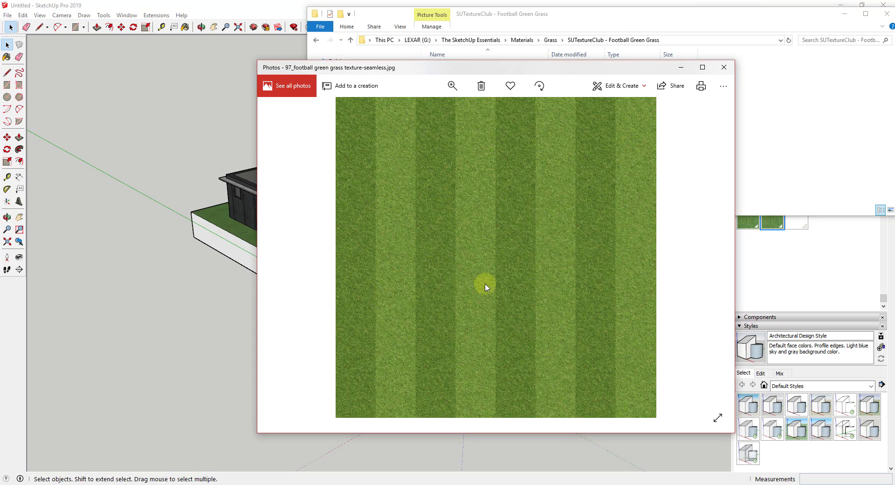
click(729, 69)
drag(686, 17, 894, 79)
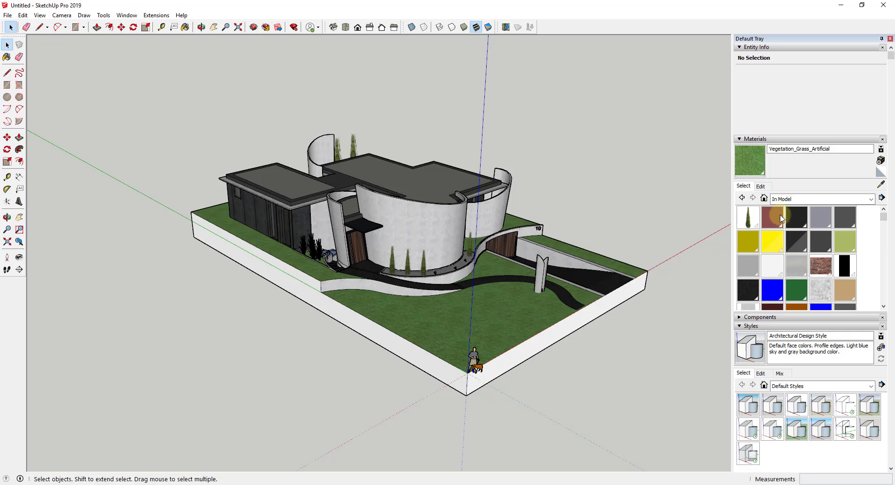
Step: Create a material named Football Grass using the texture image 97_football green grass texture-seamless
click(742, 187)
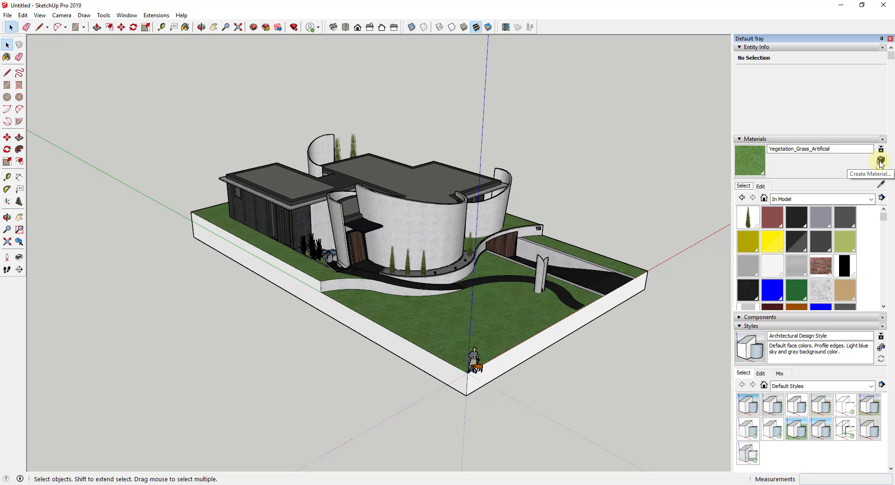
click(880, 161)
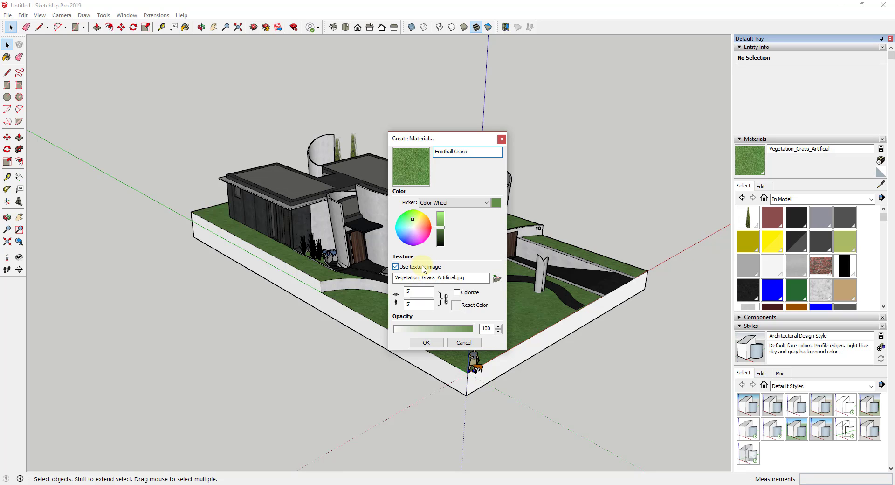
click(497, 279)
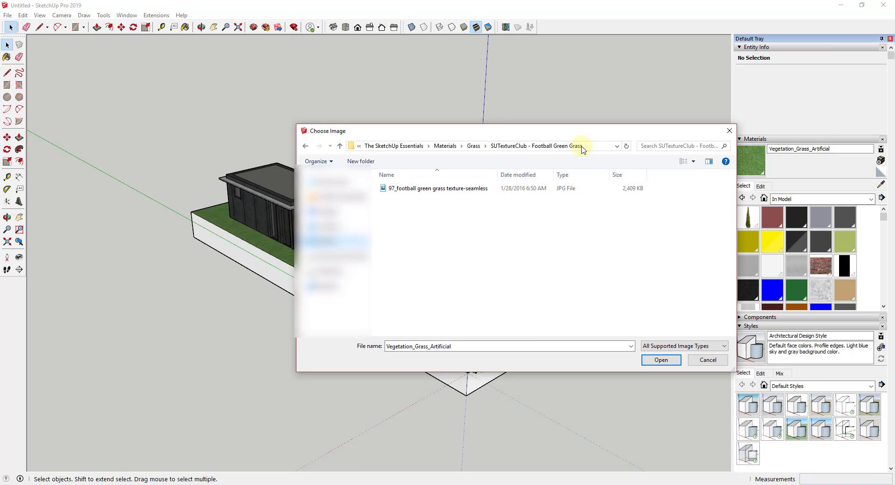
double_click(439, 189)
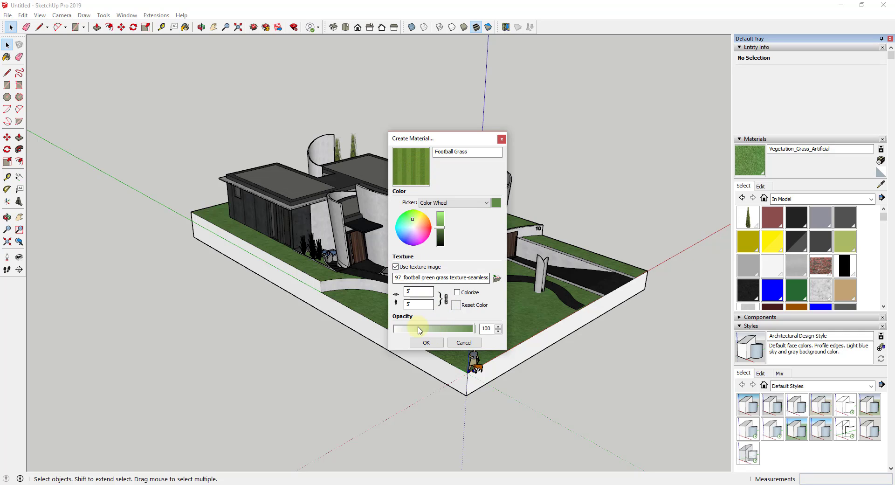
click(426, 342)
Step: Open the villa component and paint the front lawn face with the Football Grass material
scroll(558, 349, up, 5)
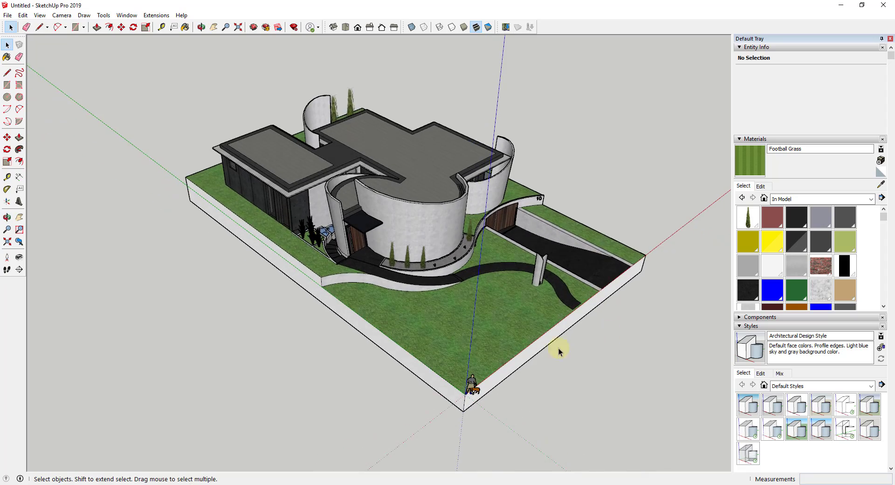
click(472, 326)
click(483, 307)
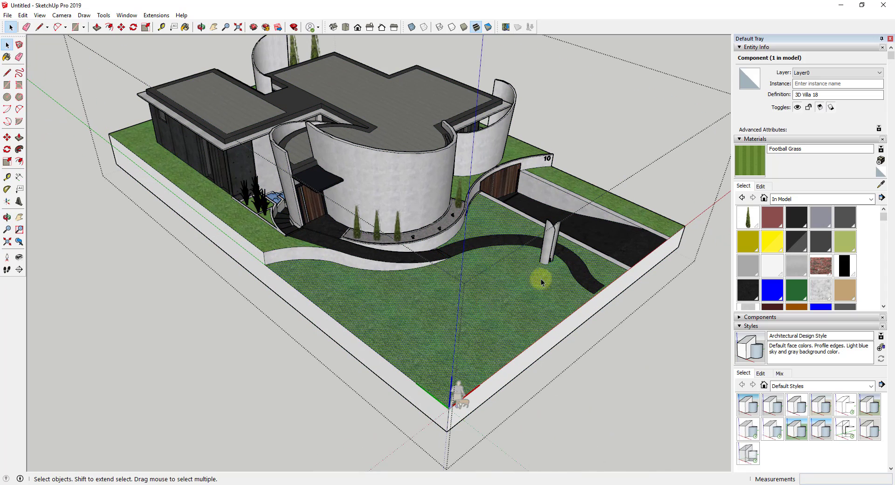
scroll(517, 289, up, 2)
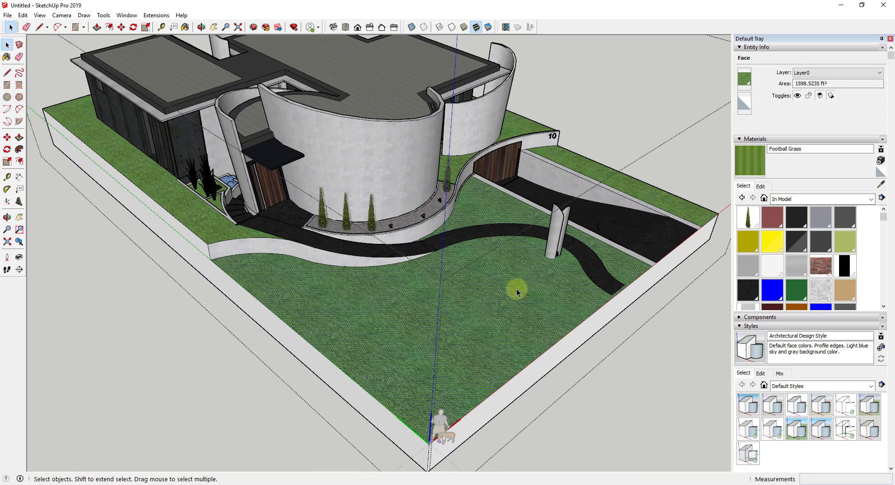
click(752, 162)
click(487, 299)
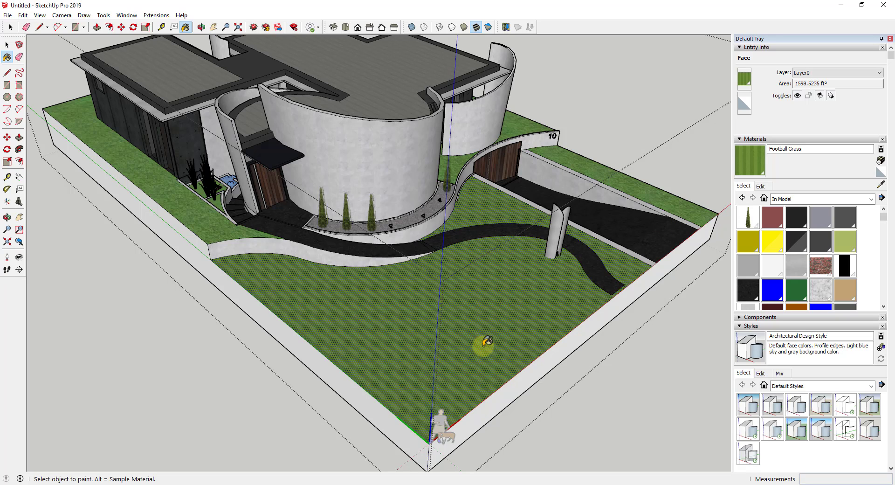
Step: Examine the stripe scale of the new grass on the front lawn, close to the person figure and from farther out
mouse_move(486, 371)
middle_down()
mouse_move(472, 315)
mouse_move(482, 391)
mouse_move(474, 408)
mouse_move(495, 248)
mouse_move(532, 290)
mouse_move(380, 220)
middle_up()
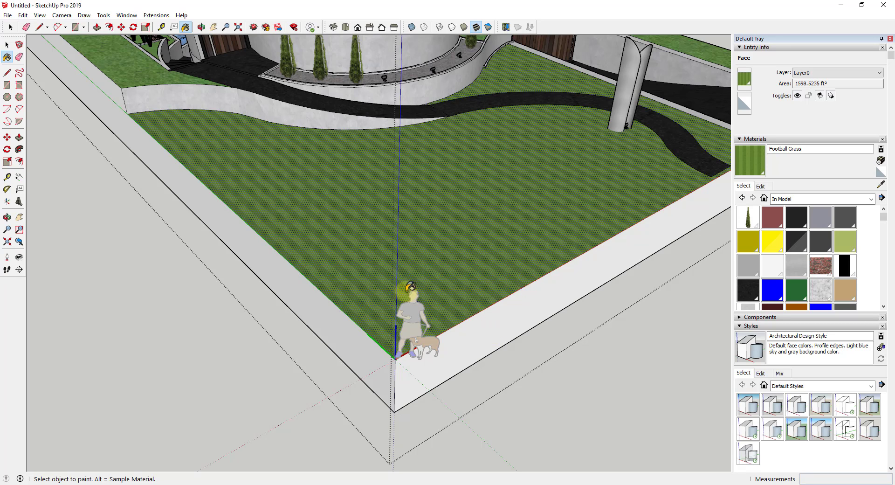
scroll(344, 219, down, 3)
scroll(444, 109, up, 2)
scroll(368, 303, up, 2)
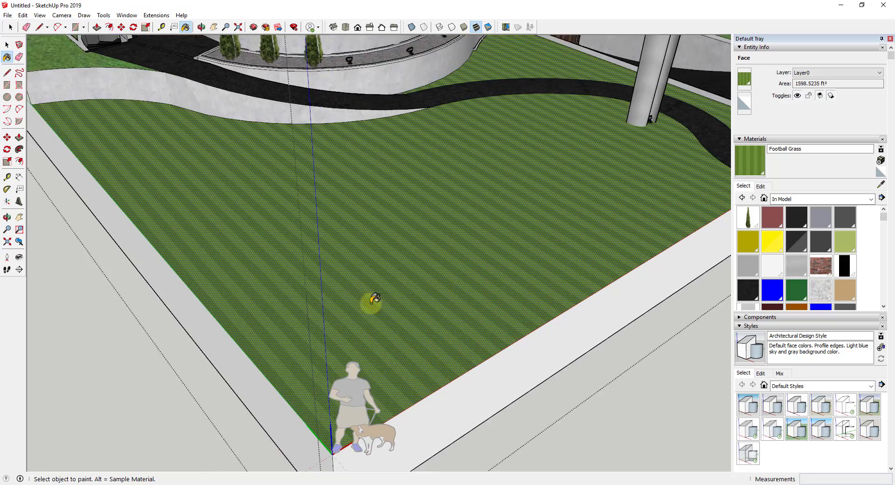
scroll(373, 356, up, 2)
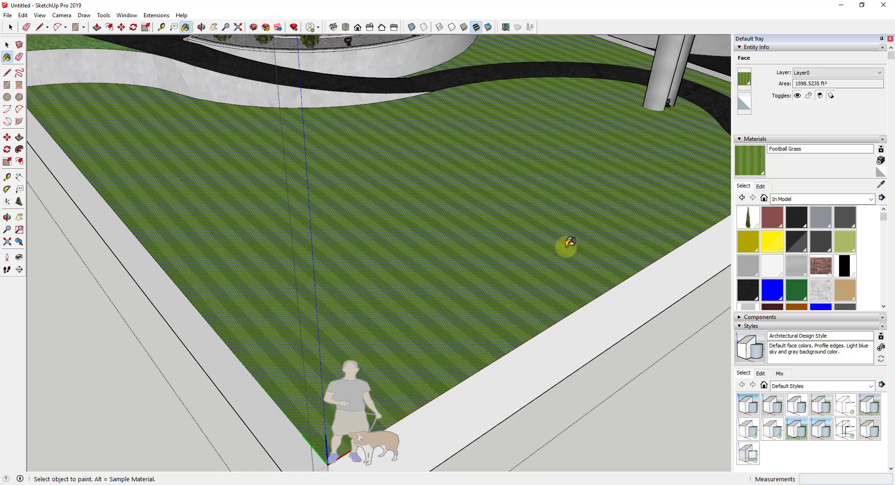
scroll(565, 247, down, 3)
scroll(588, 200, up, 2)
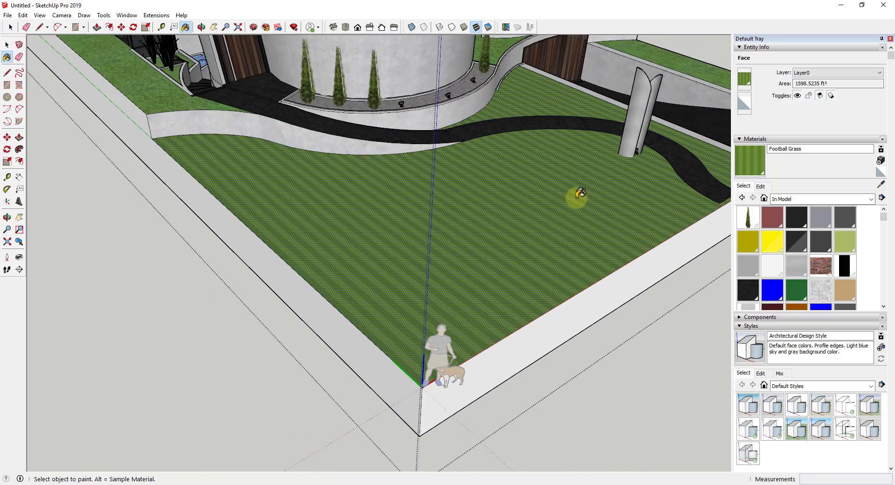
mouse_move(575, 197)
middle_down()
mouse_move(569, 210)
mouse_move(541, 212)
mouse_move(545, 223)
mouse_move(588, 200)
middle_up()
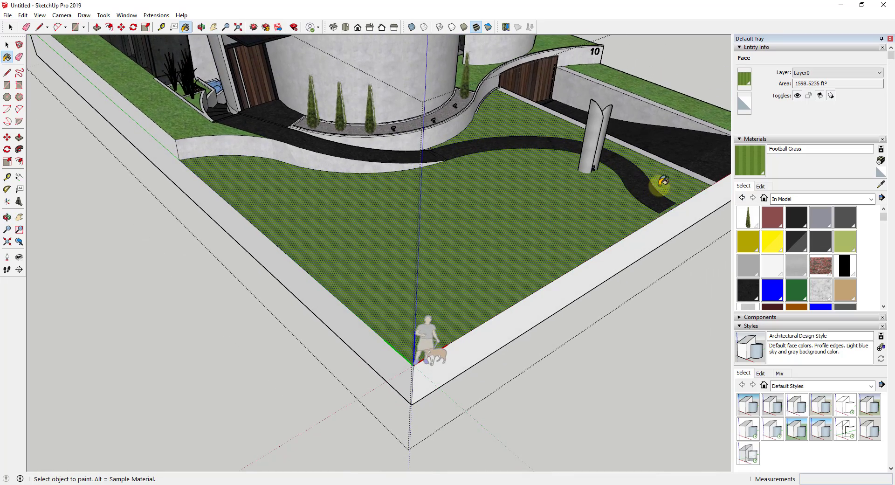
Step: Set the Football Grass material's texture size to 20' after trying 10
click(761, 187)
click(761, 292)
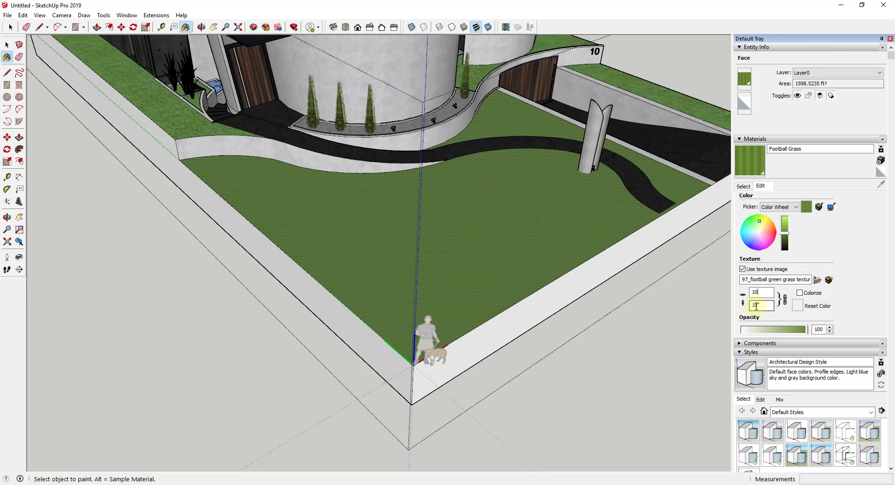
text(10)
key(Return)
key(BackSpace)
key(BackSpace)
text(20)
key(Return)
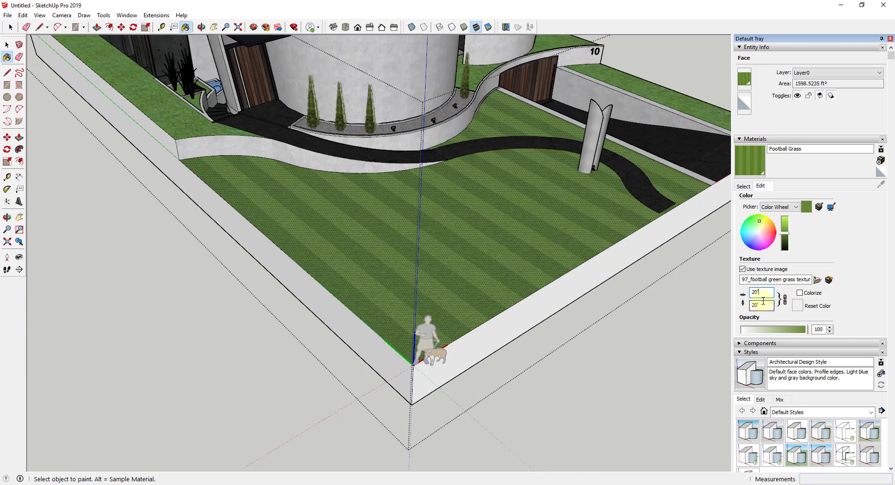
Step: Examine the enlarged grass stripes on the front lawn from a lower, more distant viewpoint
scroll(539, 301, down, 6)
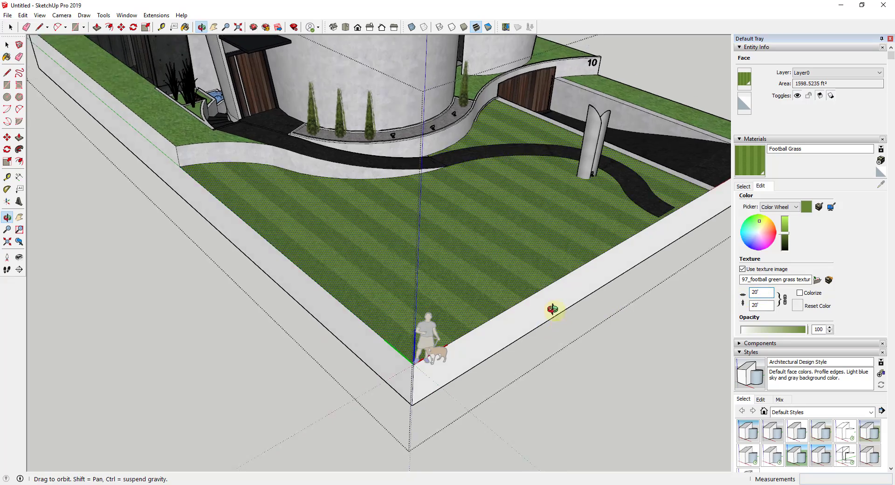
scroll(595, 241, up, 3)
scroll(441, 258, down, 3)
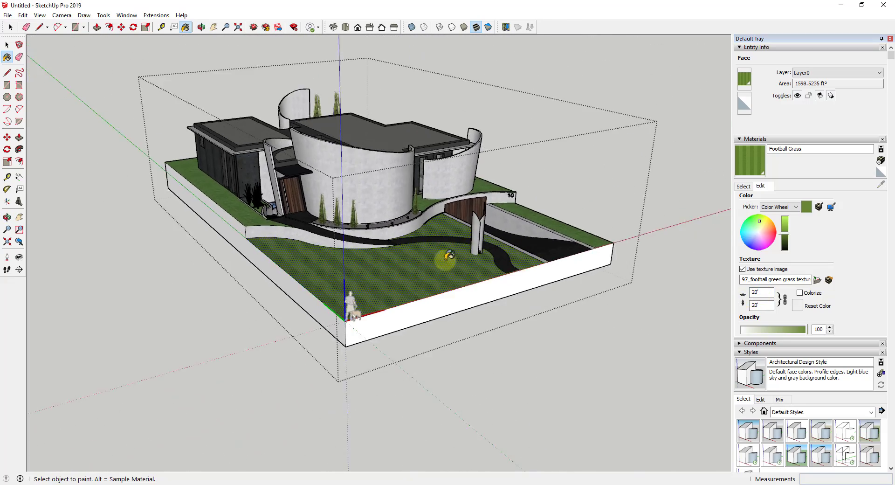
scroll(443, 259, up, 3)
scroll(436, 261, down, 2)
mouse_move(426, 259)
middle_down()
mouse_move(418, 266)
mouse_move(424, 282)
mouse_move(441, 272)
middle_up()
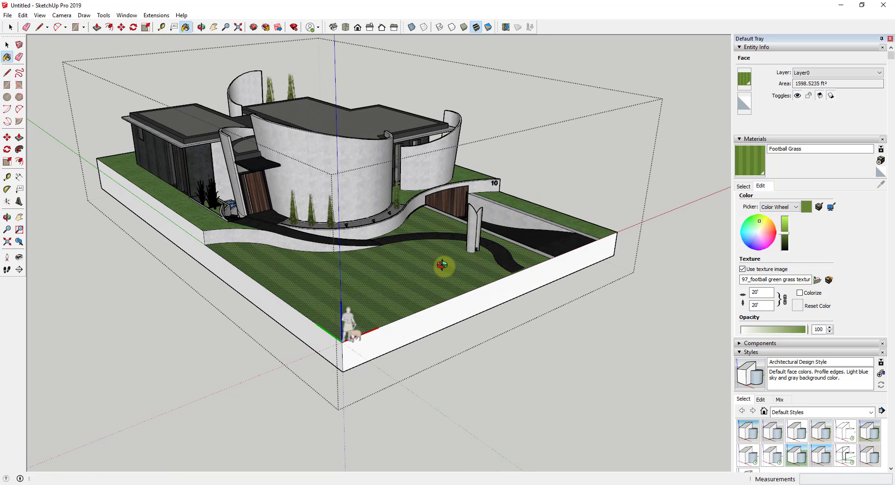
Step: Check the front lawn face's texture options and leave the villa component to review the striped lawn
key(space)
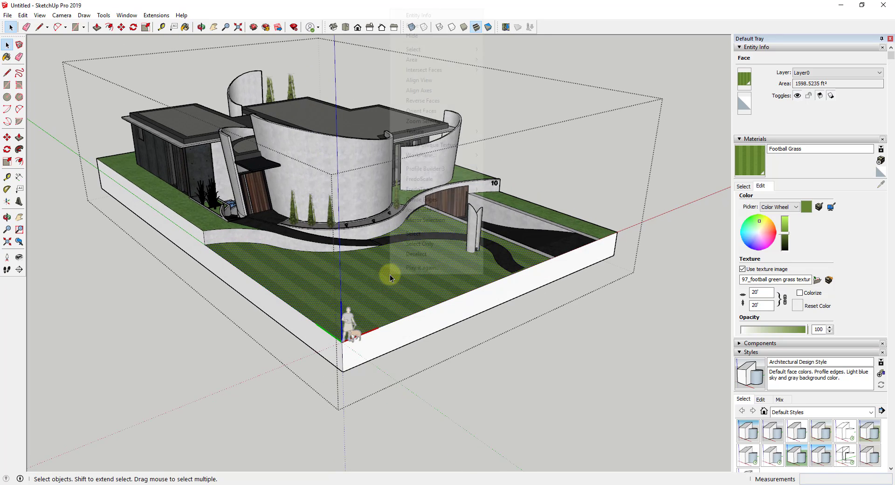
right_click(390, 274)
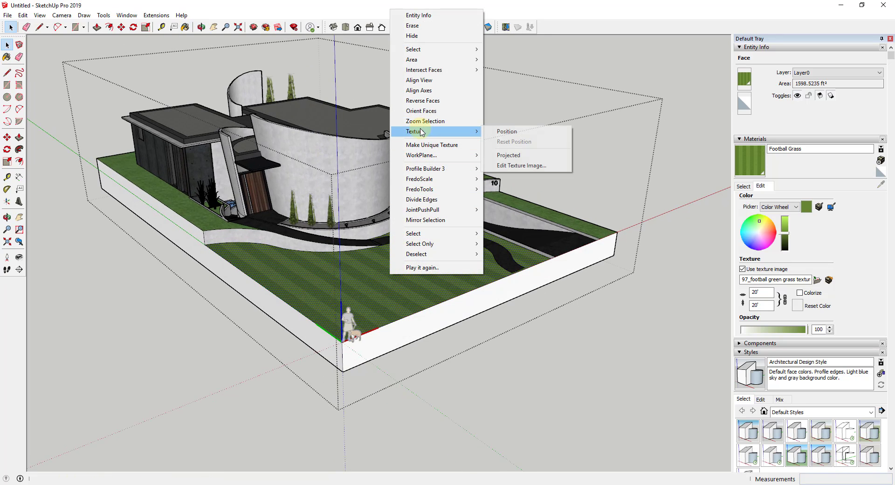
click(505, 373)
scroll(414, 244, up, 3)
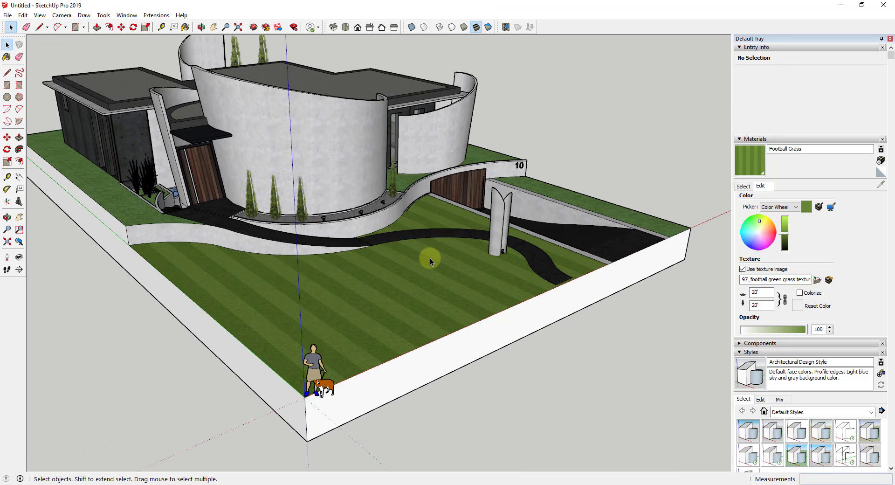
scroll(434, 260, down, 2)
scroll(489, 269, up, 1)
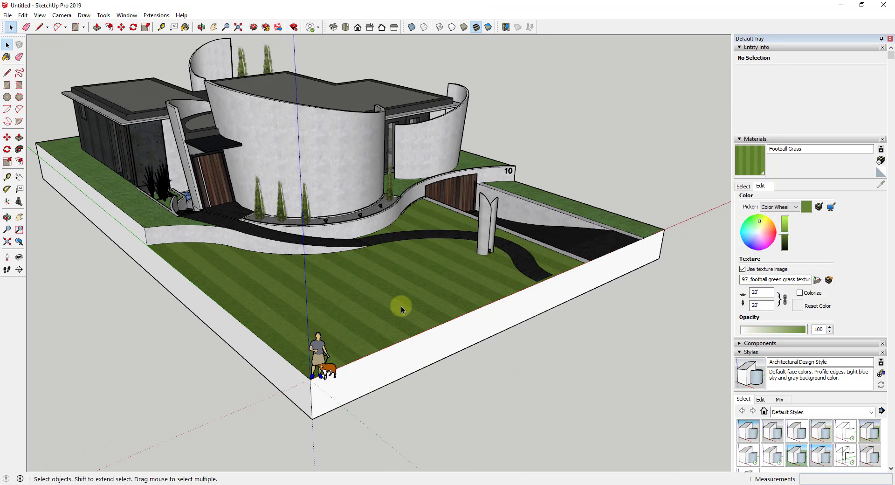